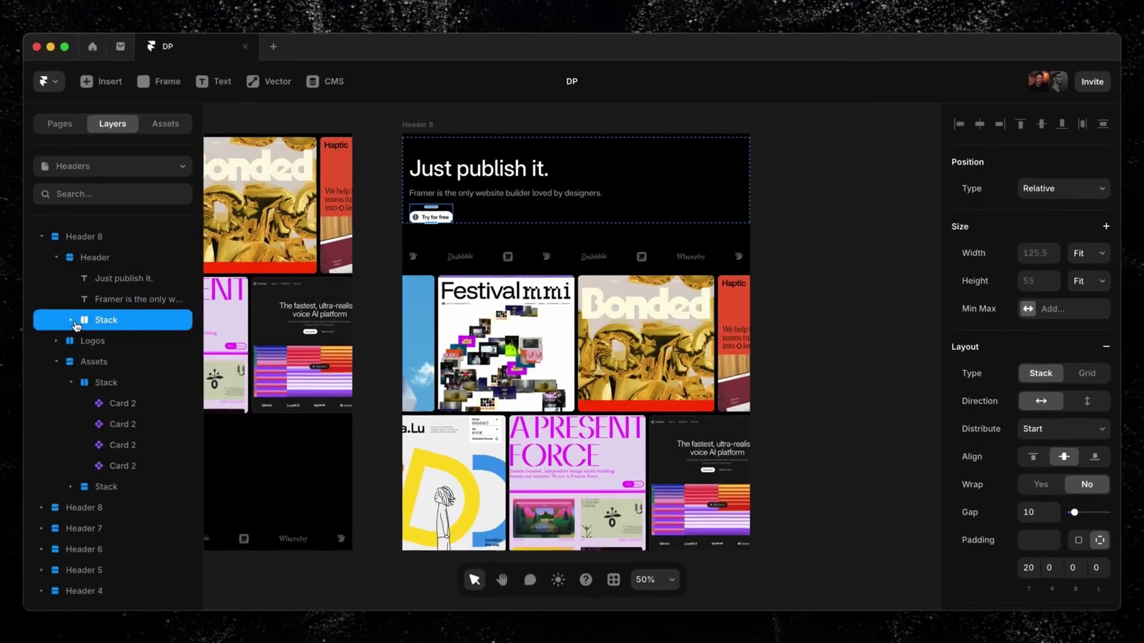
Set the Logos stack's top padding to 0, then select both header text layers.
click(1020, 535)
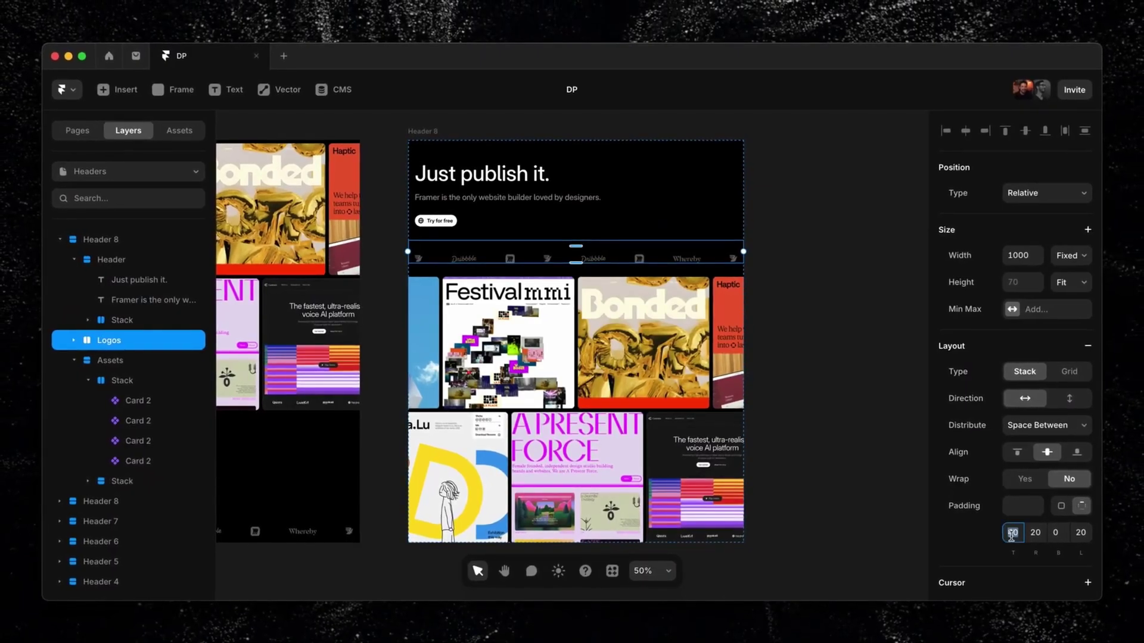
text(0)
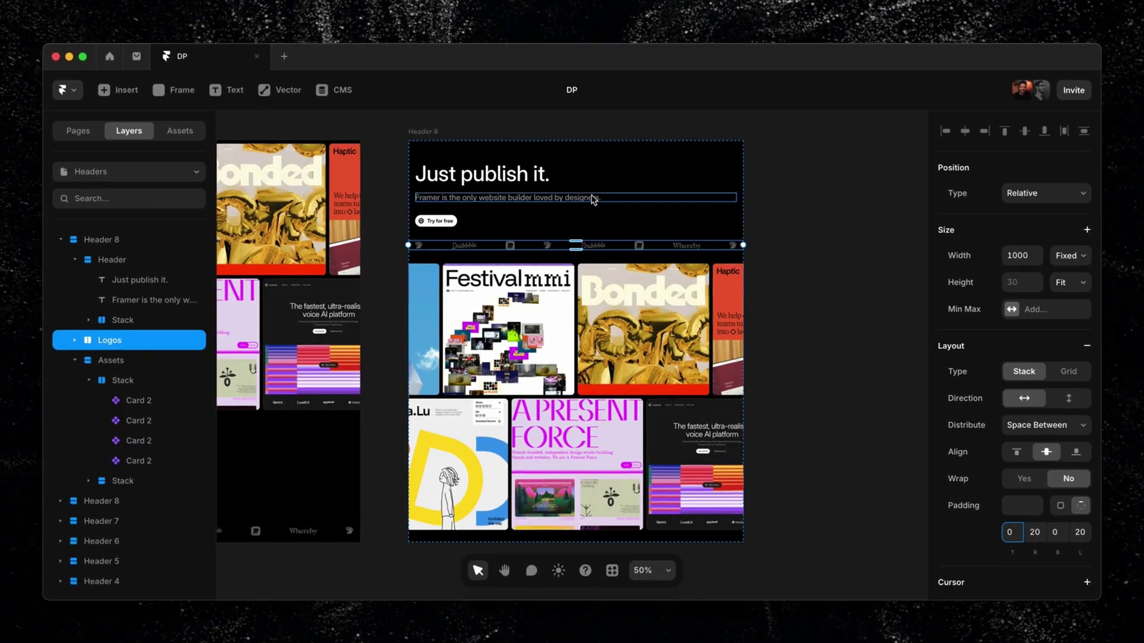
click(614, 320)
drag(543, 191, 447, 191)
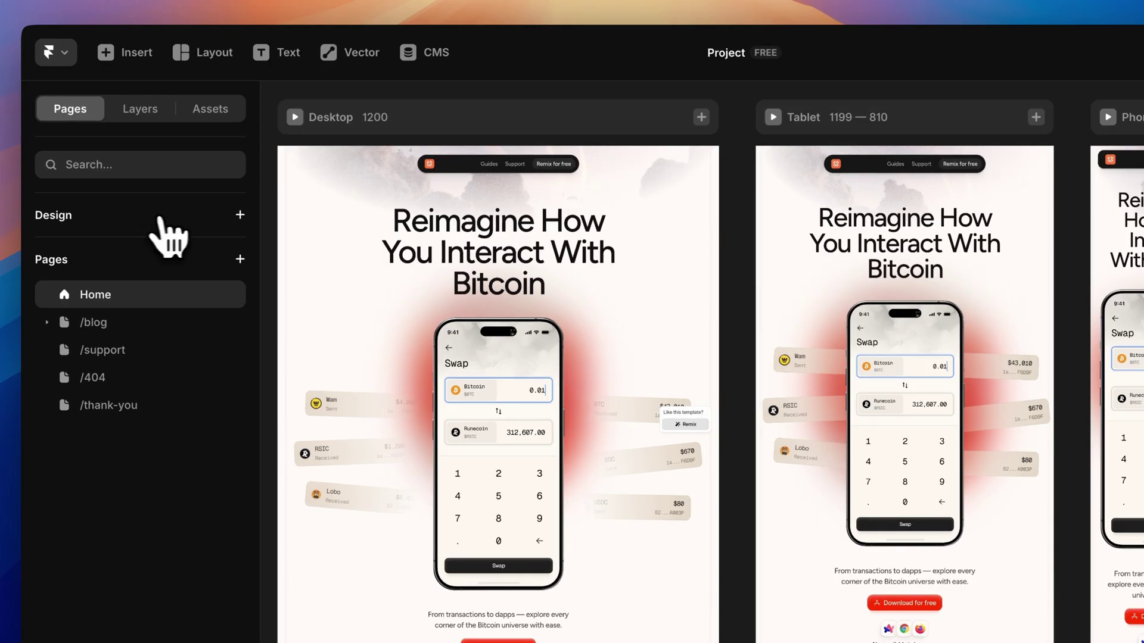
Add a new Design page and draw a 1920×1080 frame on it.
click(239, 213)
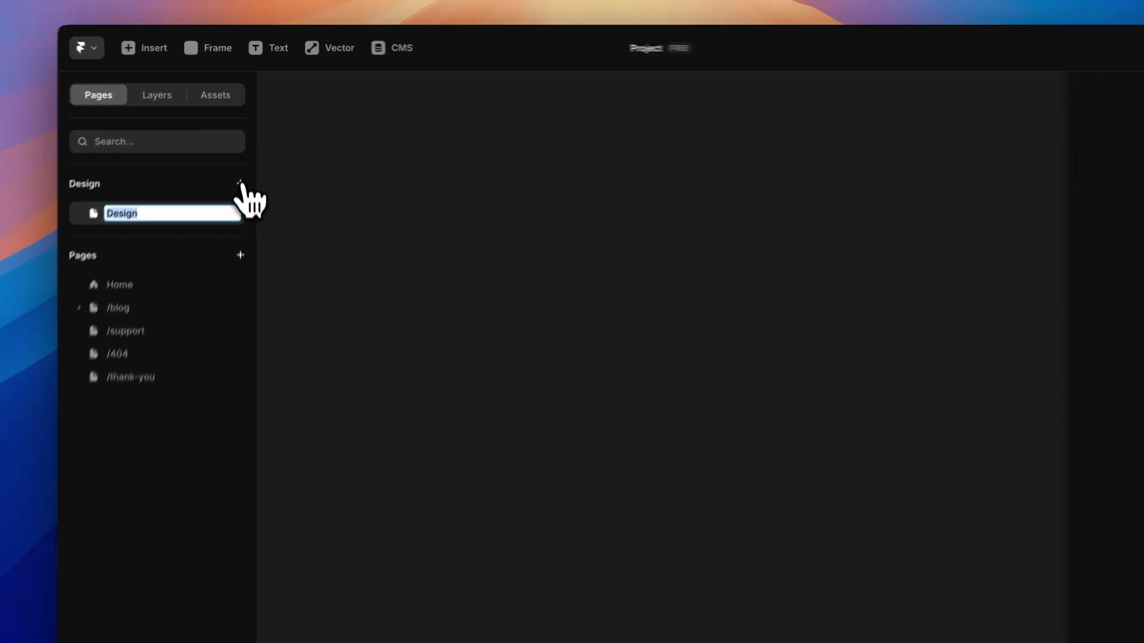
click(441, 293)
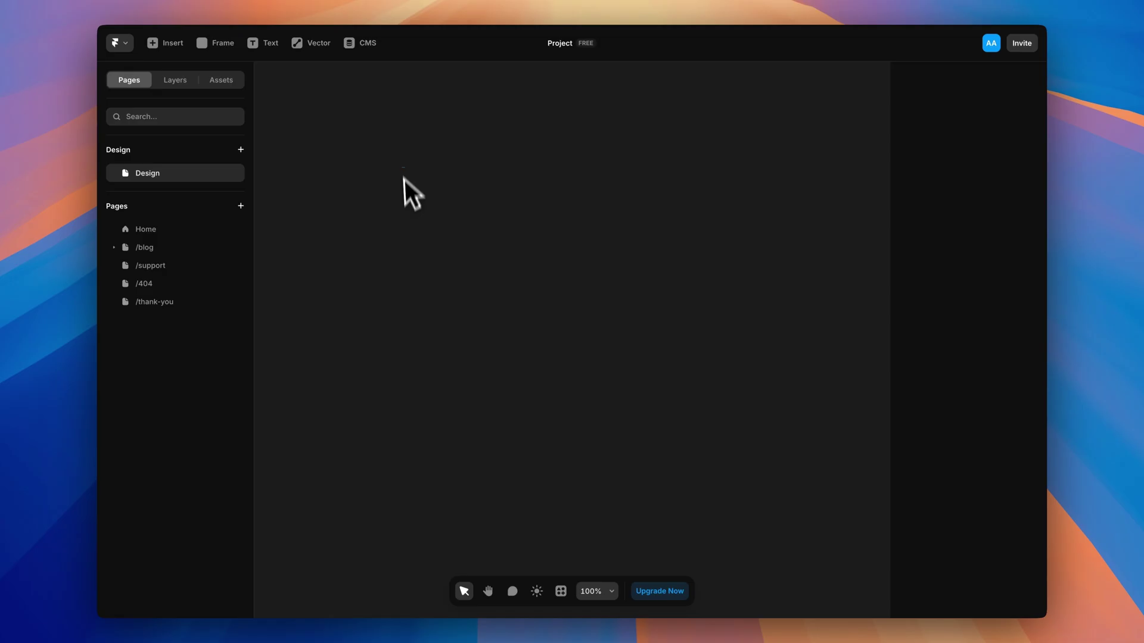
drag(401, 166, 769, 447)
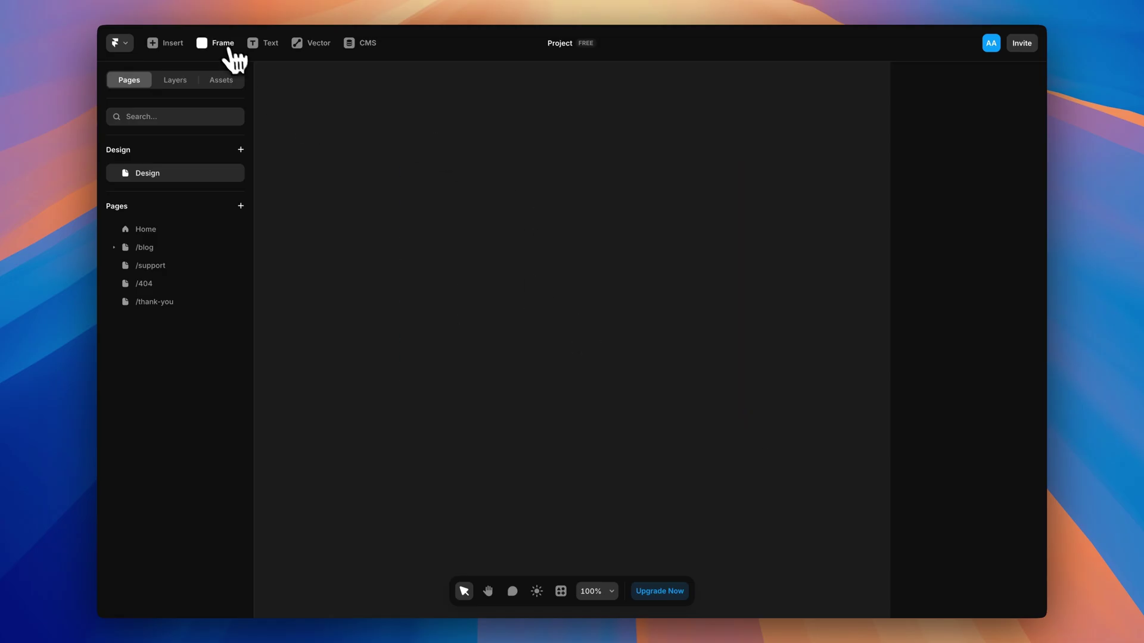
drag(818, 600, 849, 612)
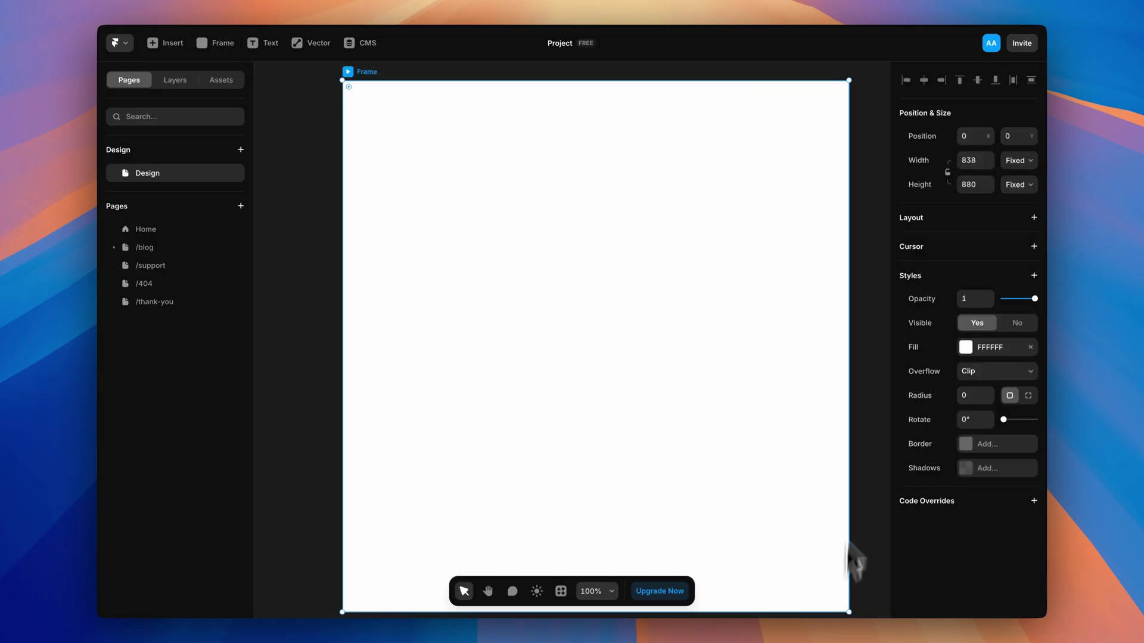
click(970, 160)
text(1920)
key(Return)
click(974, 184)
text(10)
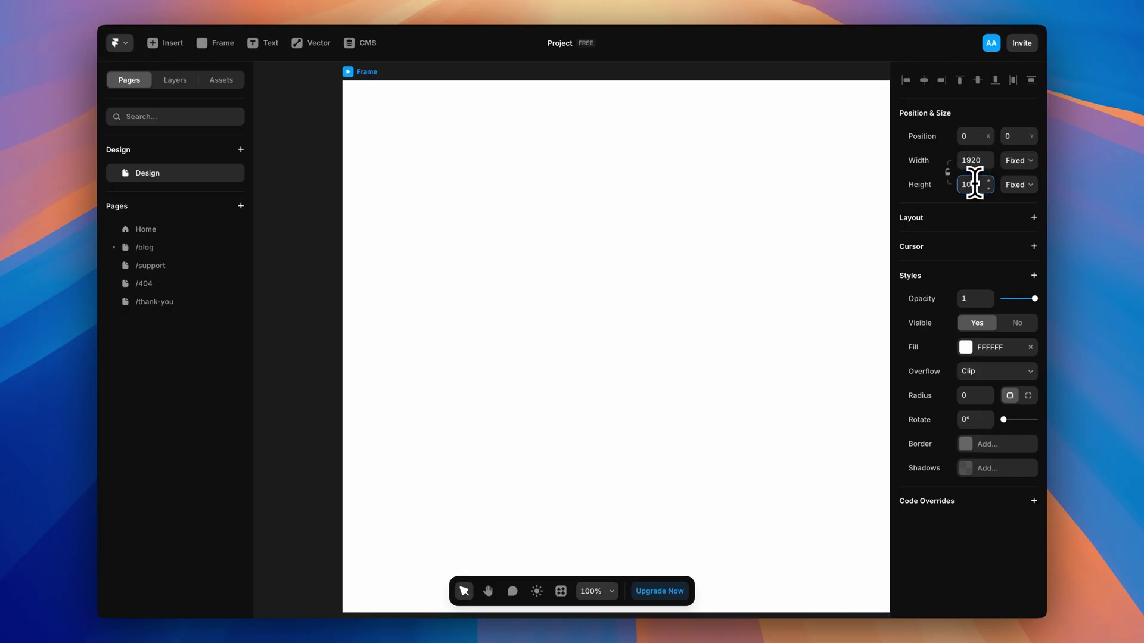
text(80)
Add the text 'Design World Starts Here' in the frame, styled as Heading 1.
scroll(759, 196, down, 5)
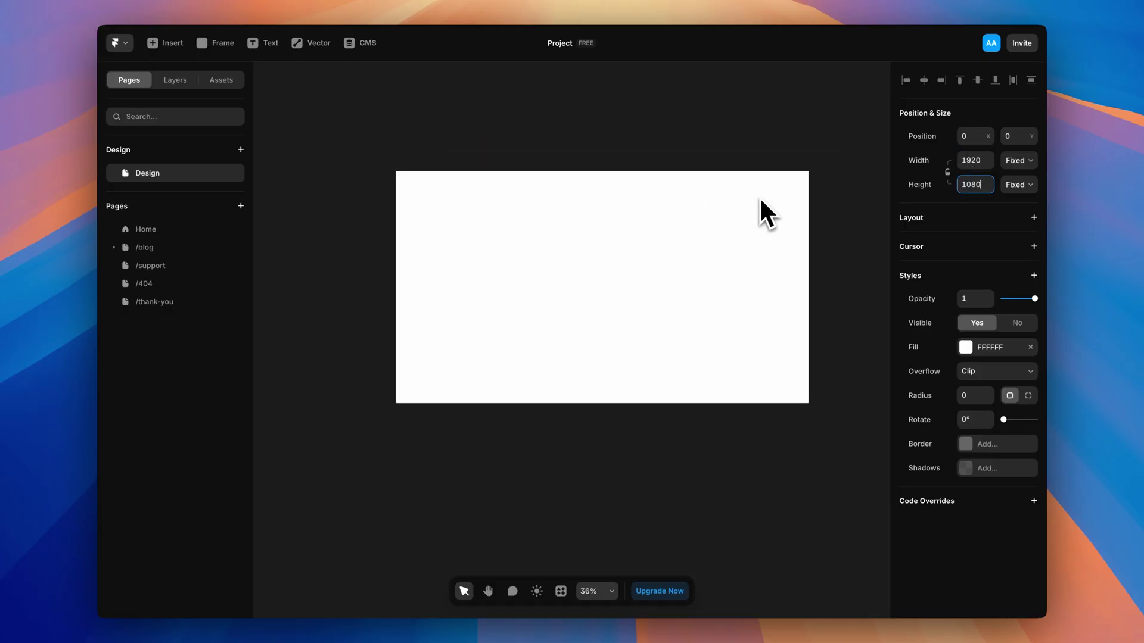
scroll(756, 199, up, 1)
click(639, 260)
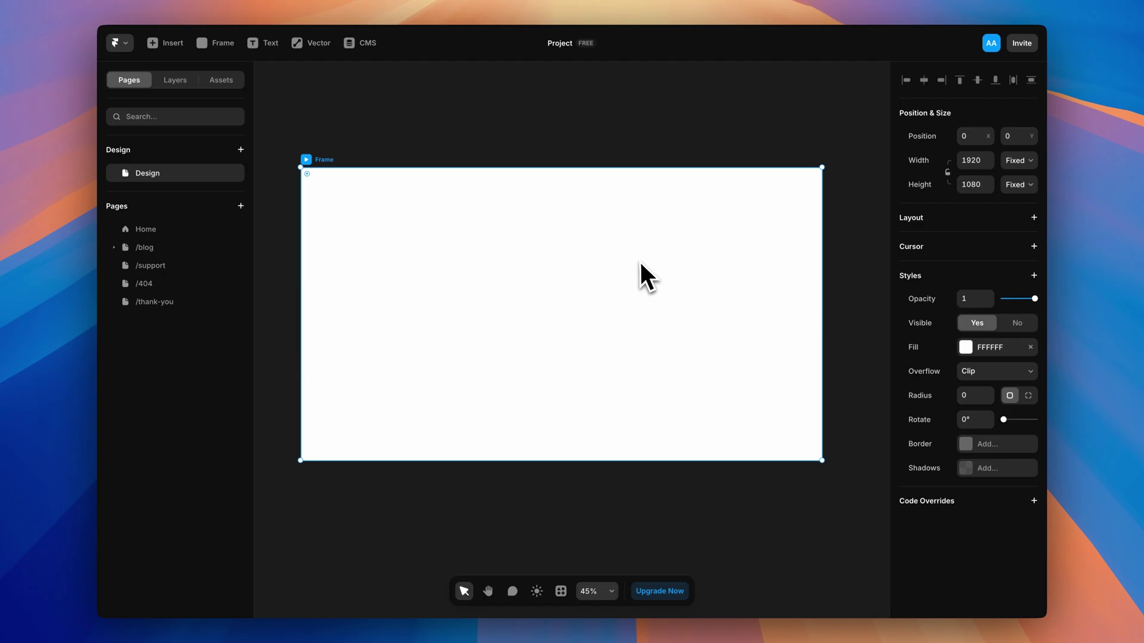
key(t)
click(535, 305)
text(Design Wo)
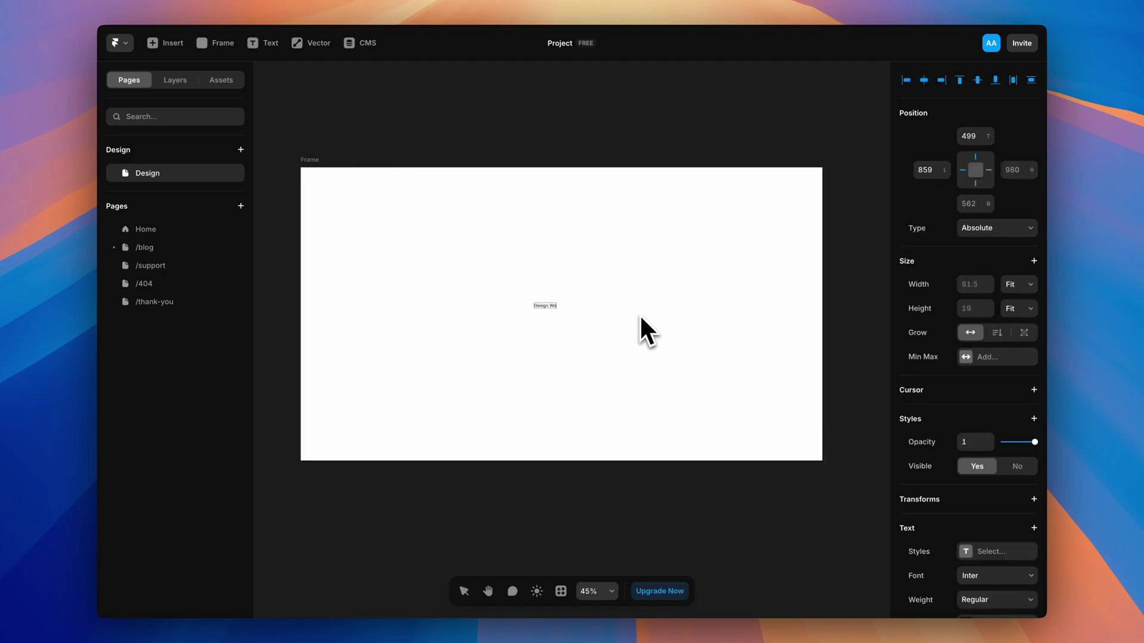
text(rld Starts Here)
key(ctrl+a)
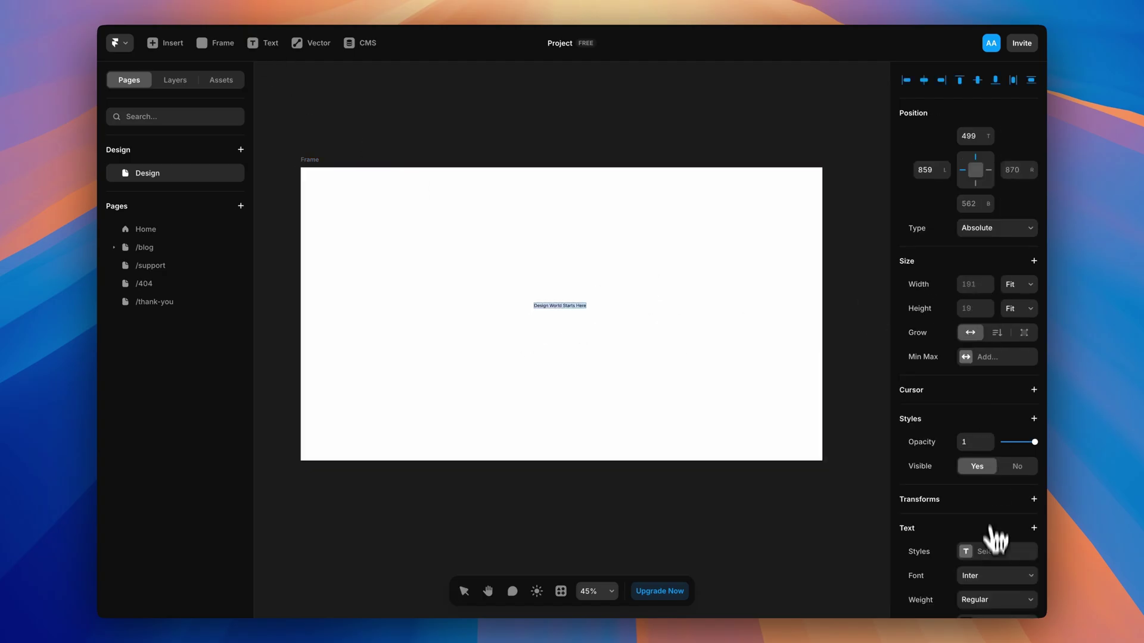
click(995, 539)
click(822, 396)
key(Escape)
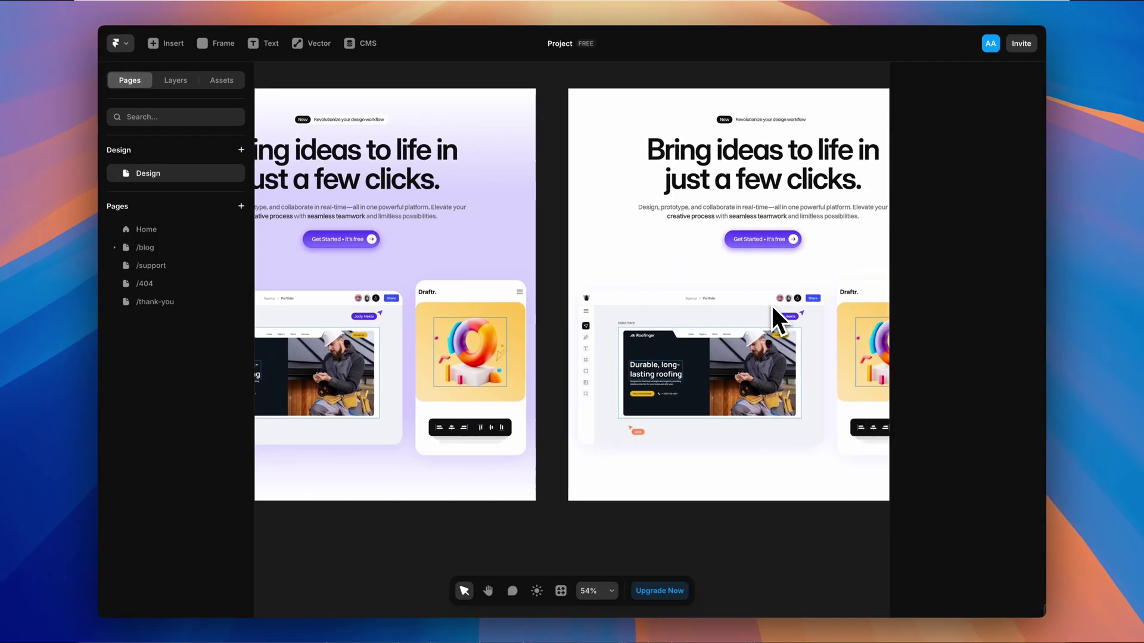
scroll(771, 304, right, 10)
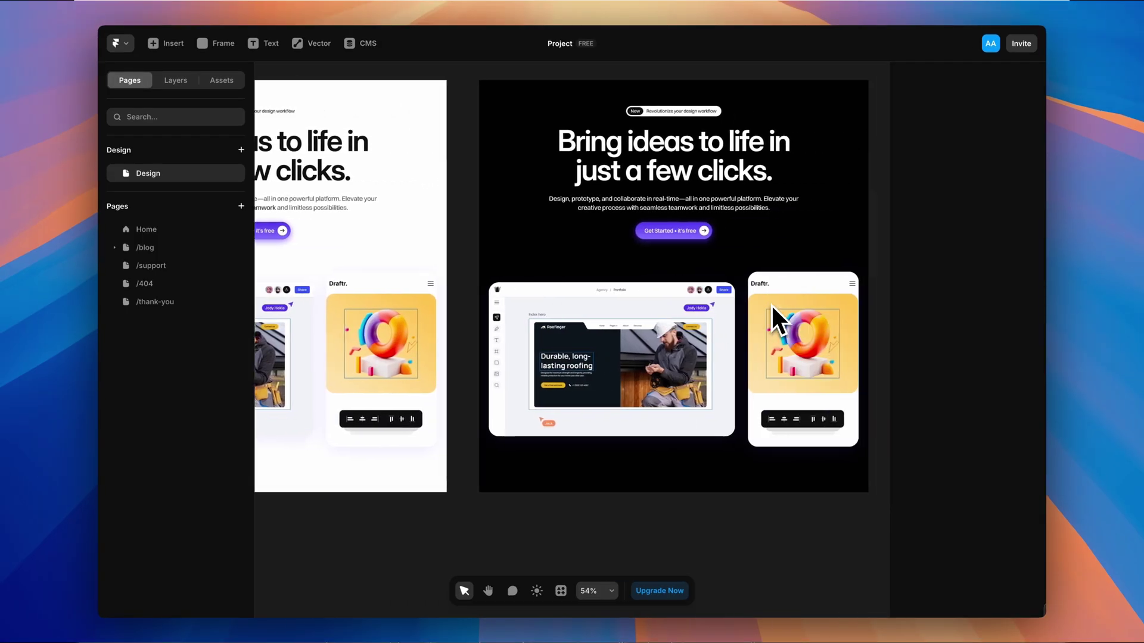
scroll(771, 304, right, 10)
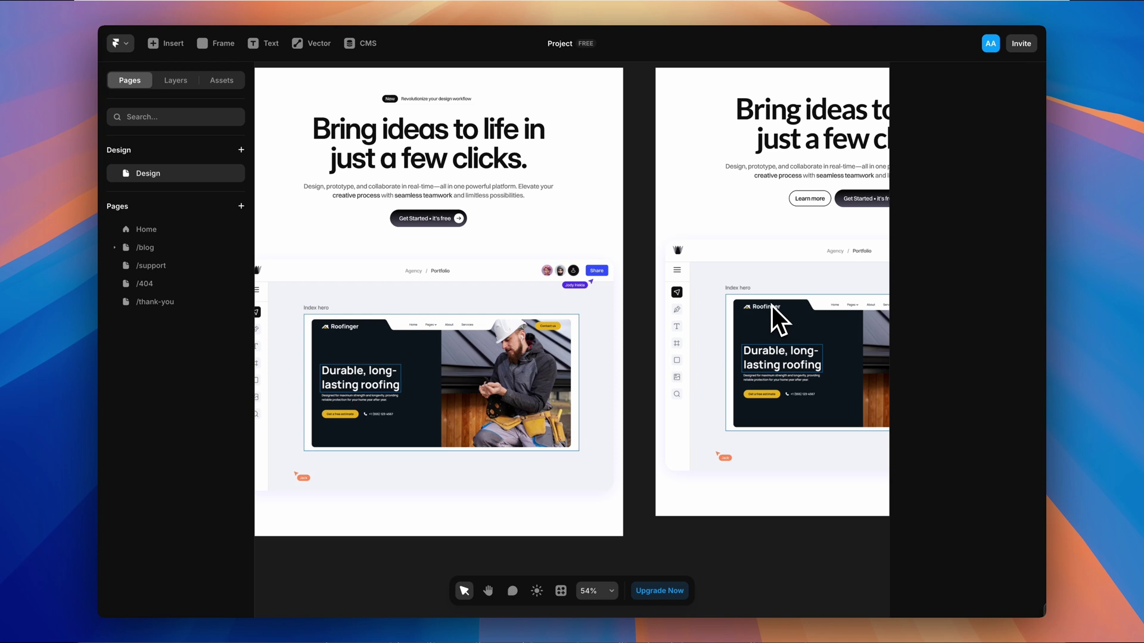
scroll(771, 306, right, 5)
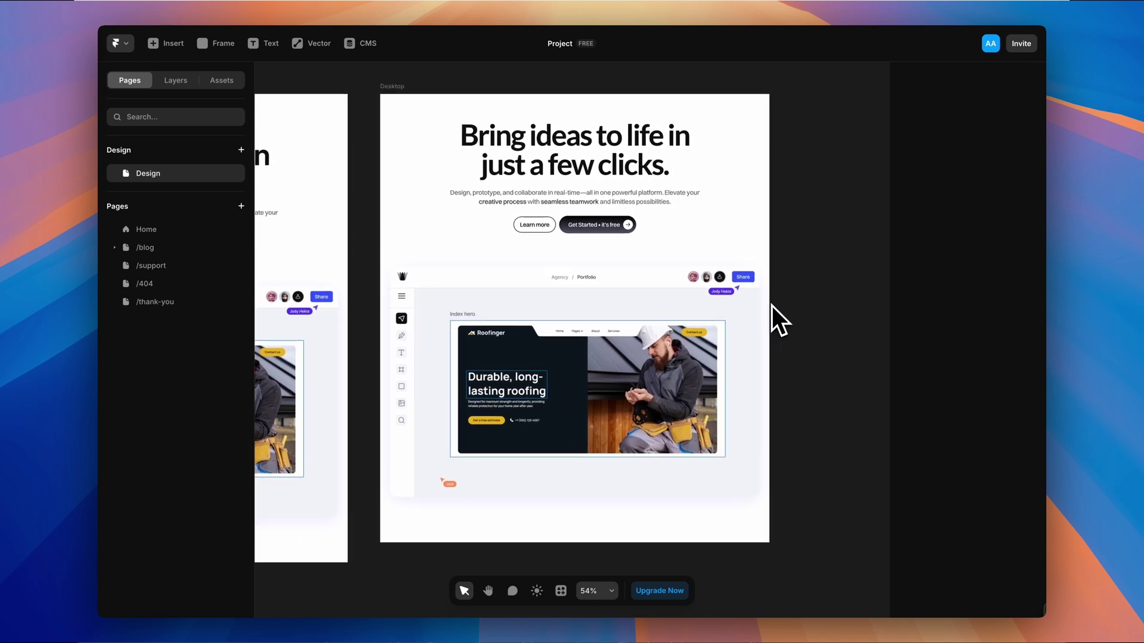
scroll(771, 306, down, 10)
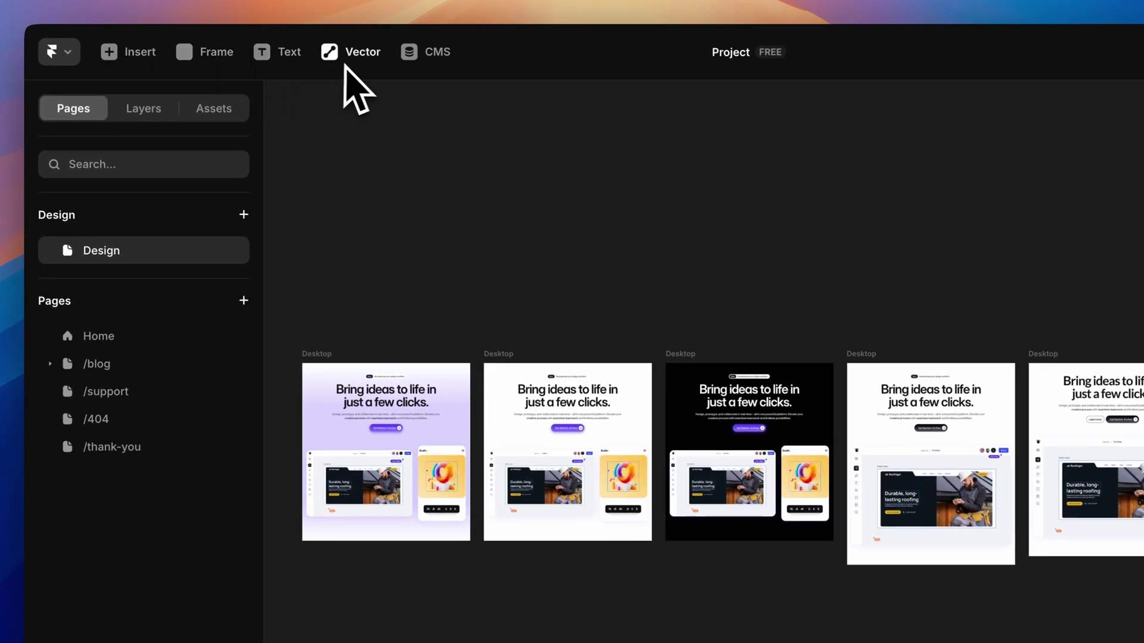
Drag two Hero sections from the Insert library onto the canvas.
click(136, 63)
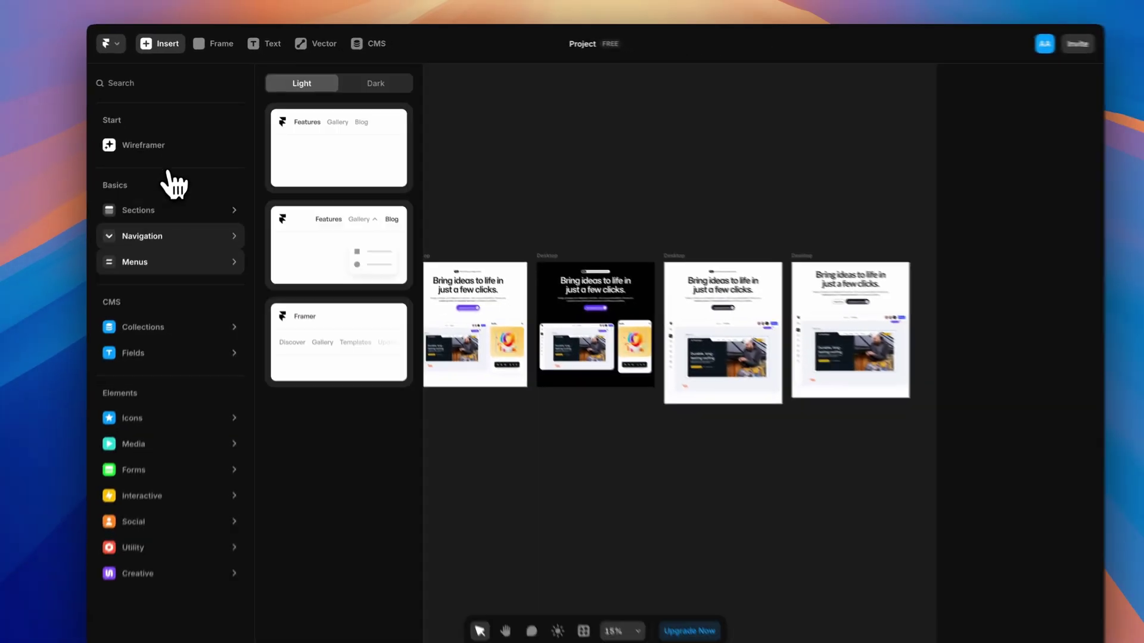
mouse_move(163, 282)
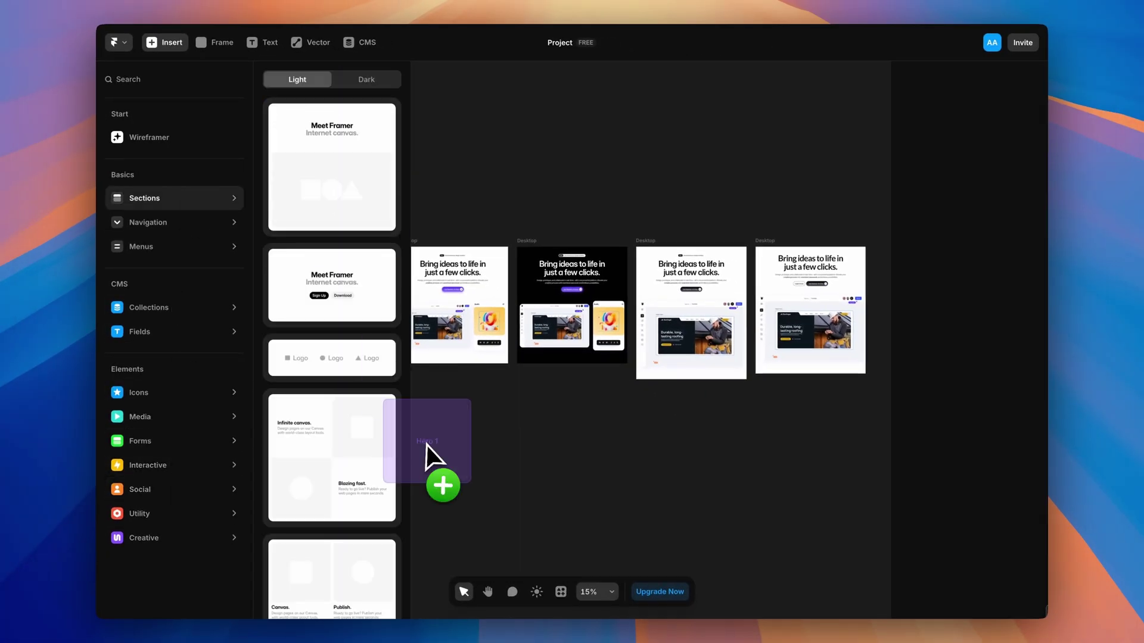
drag(426, 445, 493, 466)
drag(332, 286, 774, 356)
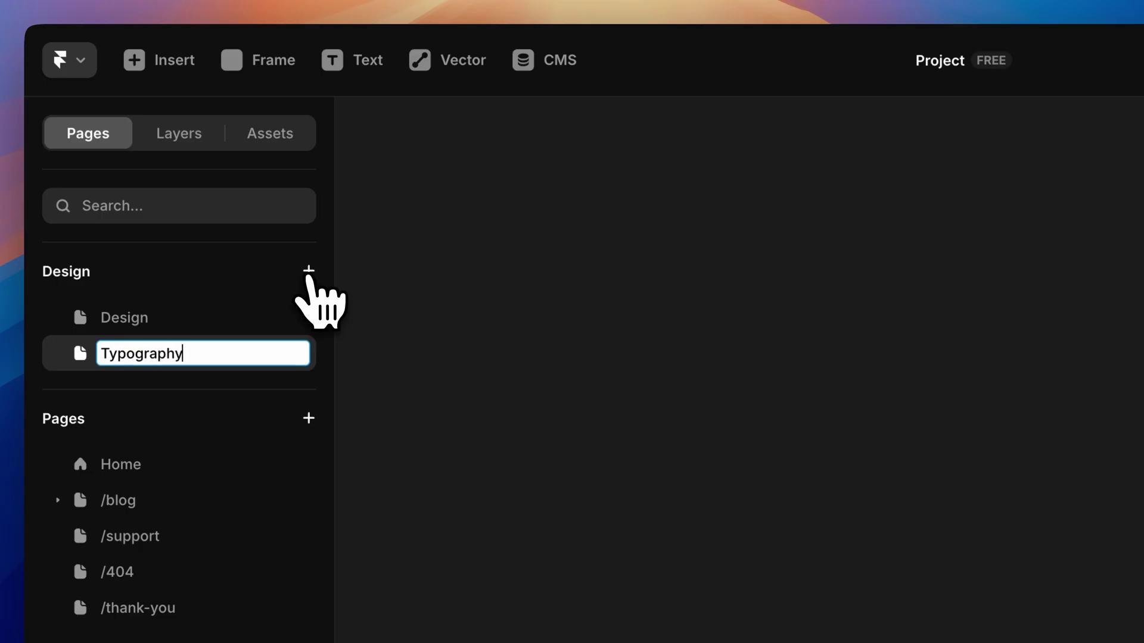
Confirm the Typography page, then add pages named Color Styles and Icons.
key(Return)
click(308, 271)
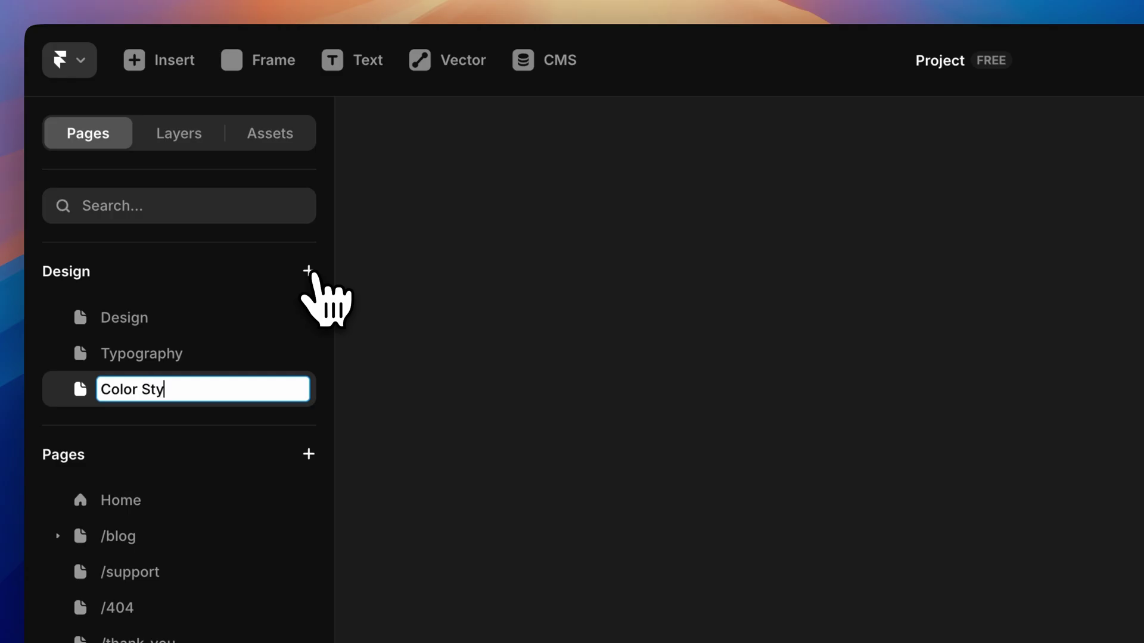
key(Return)
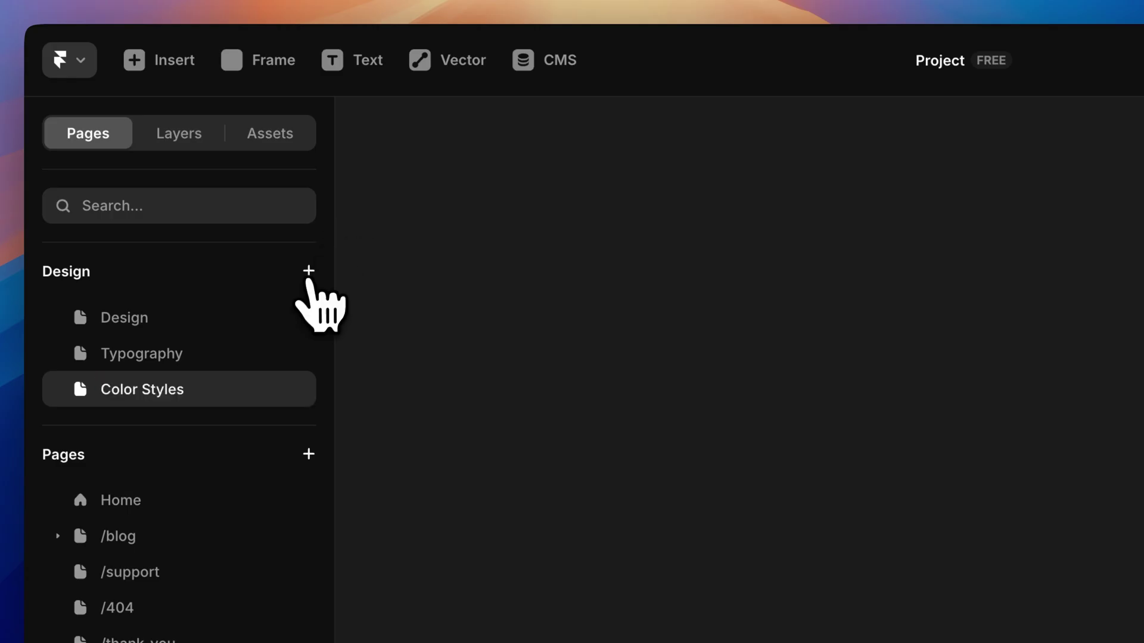
click(308, 271)
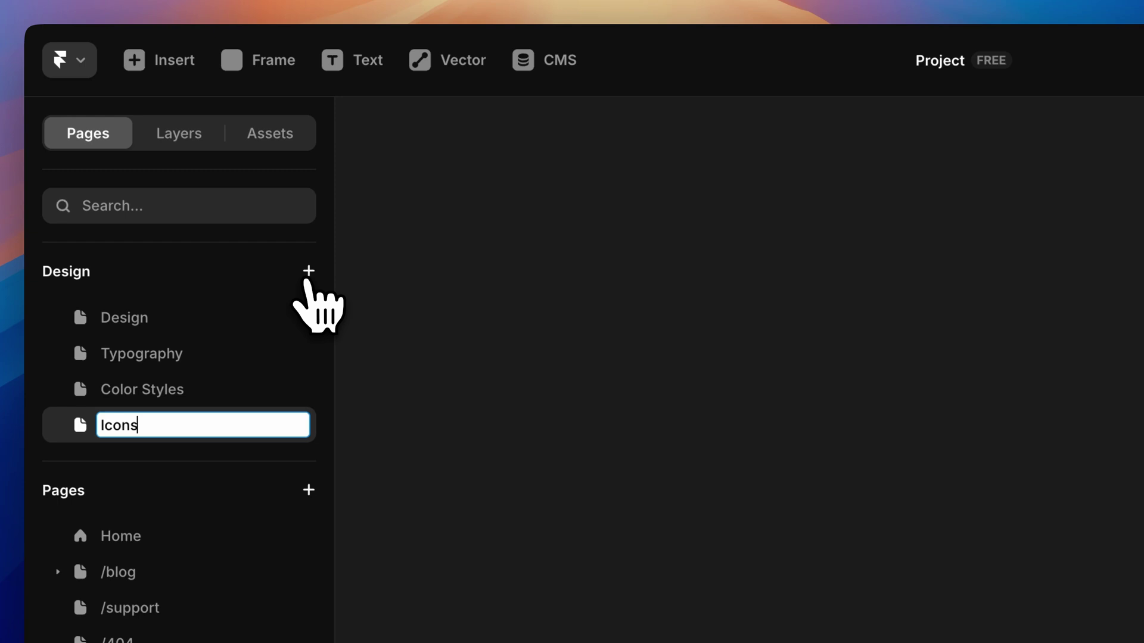
key(Return)
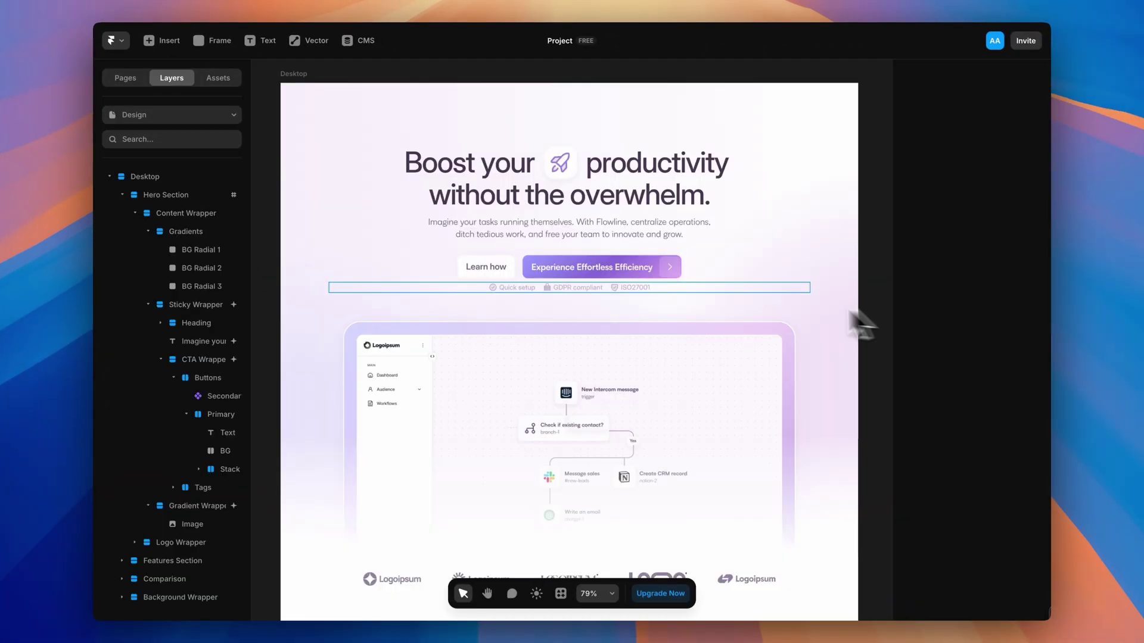
Set the call-to-action button's fill to 0004FF with a darker gradient shade.
click(644, 277)
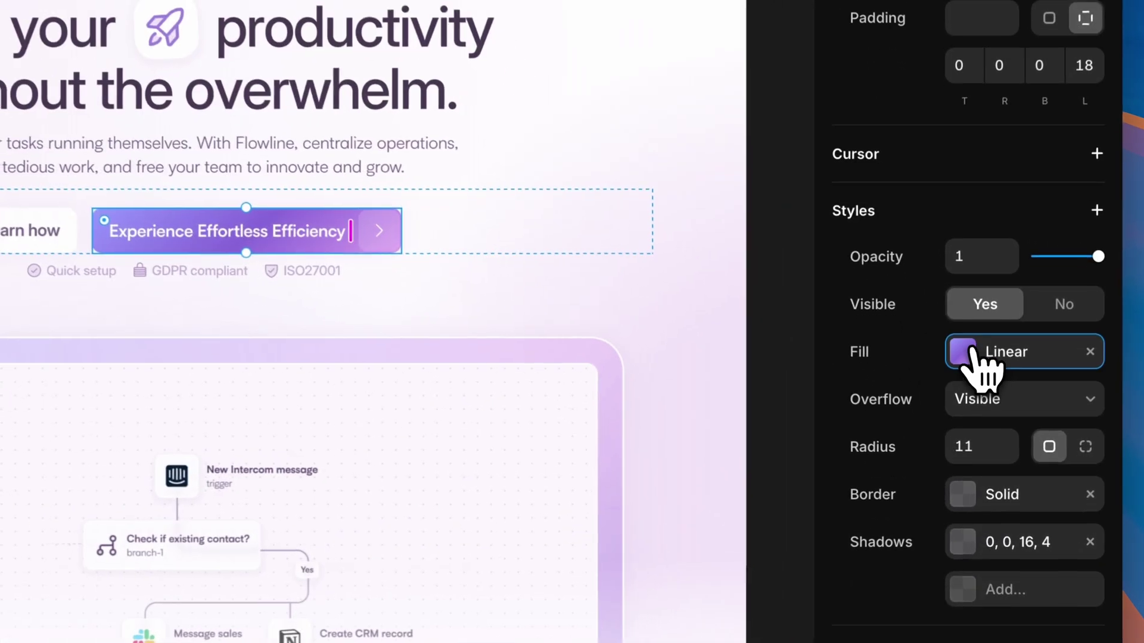
click(972, 330)
text(0004FF)
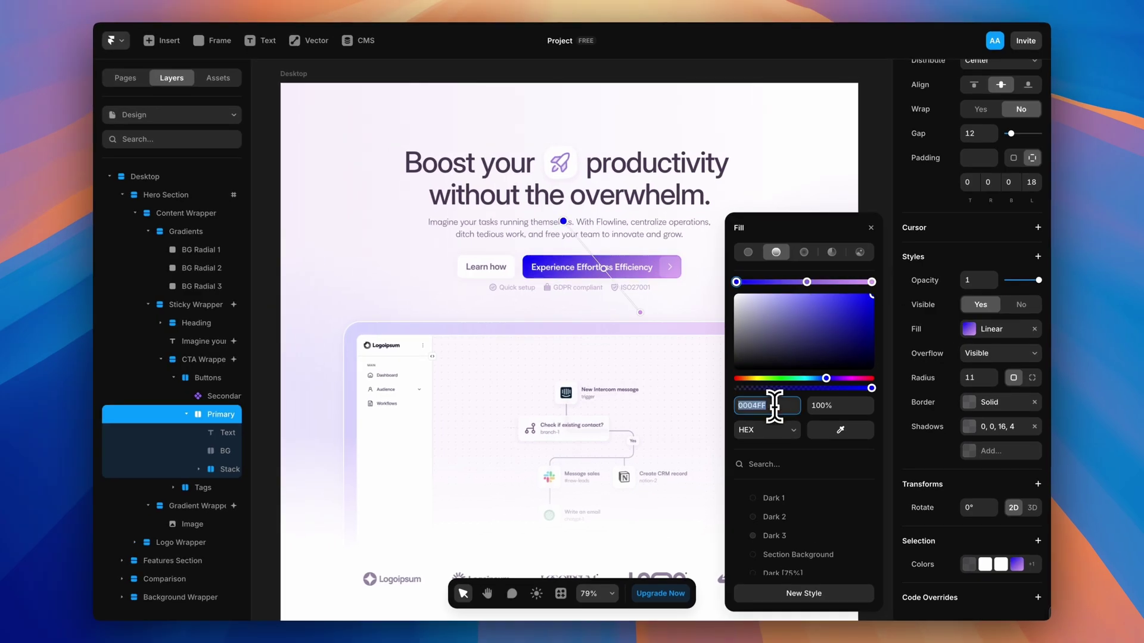
click(787, 323)
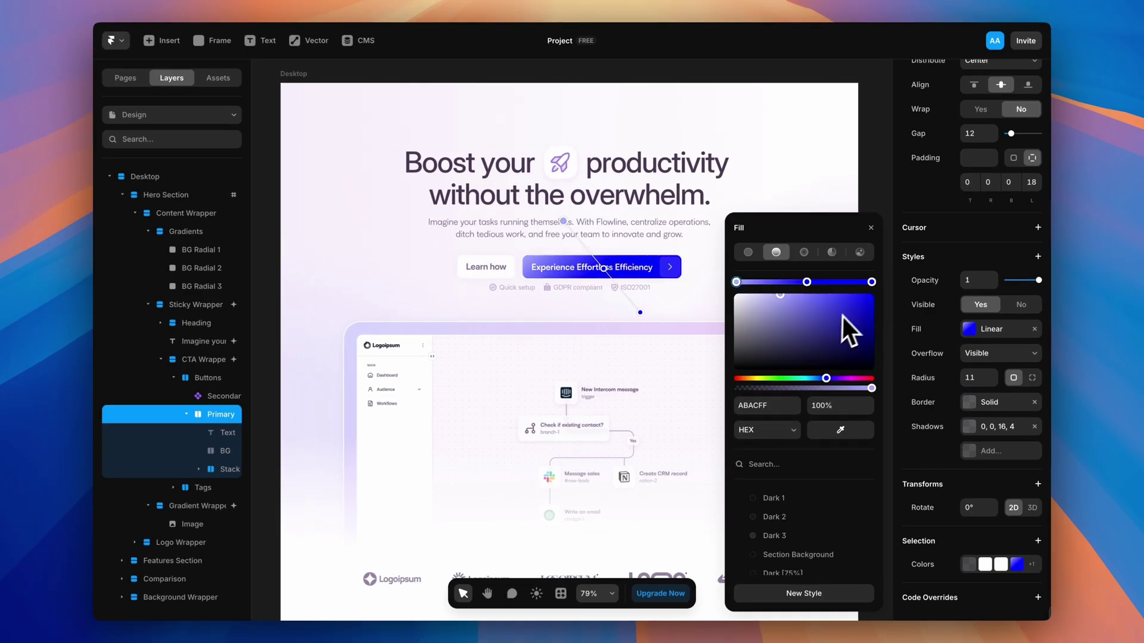
Tilt the dashboard's Gradient Wrapper to Rotate X 37 in 3D.
scroll(822, 334, down, 3)
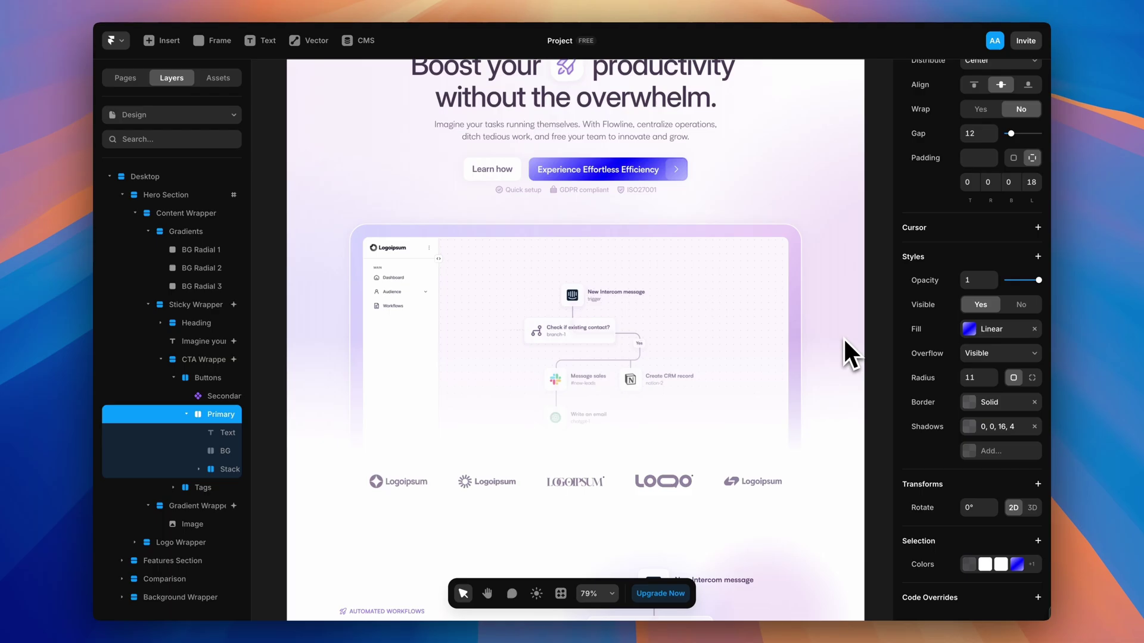
click(848, 350)
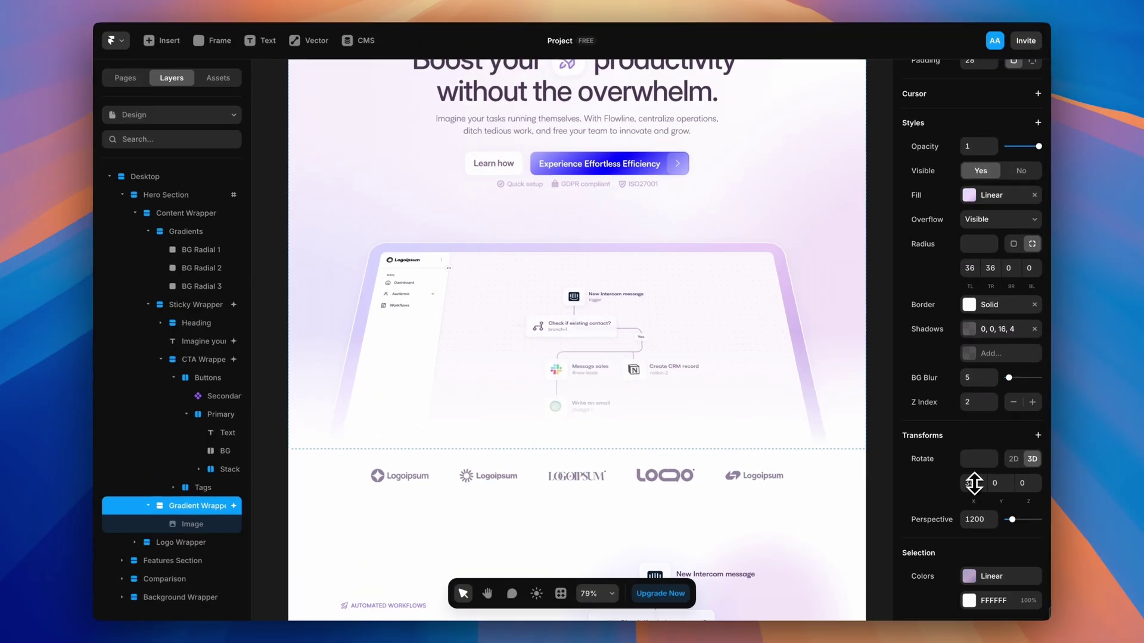
drag(965, 366, 751, 358)
scroll(859, 455, up, 1)
Draw a small star shape on the canvas.
click(317, 40)
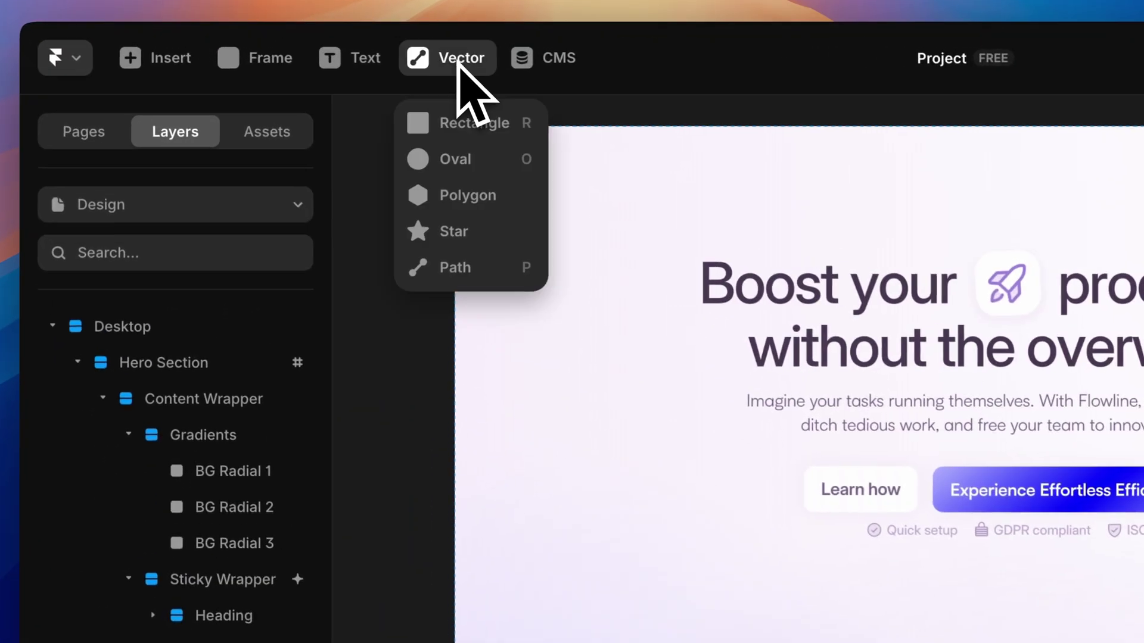
click(320, 131)
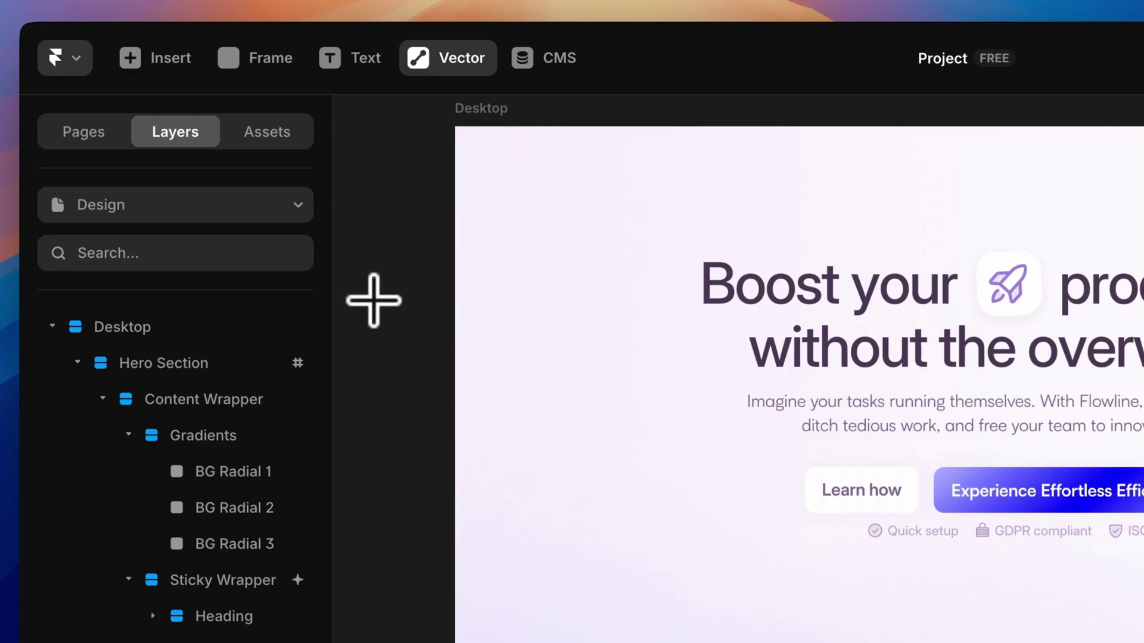
drag(374, 299, 446, 384)
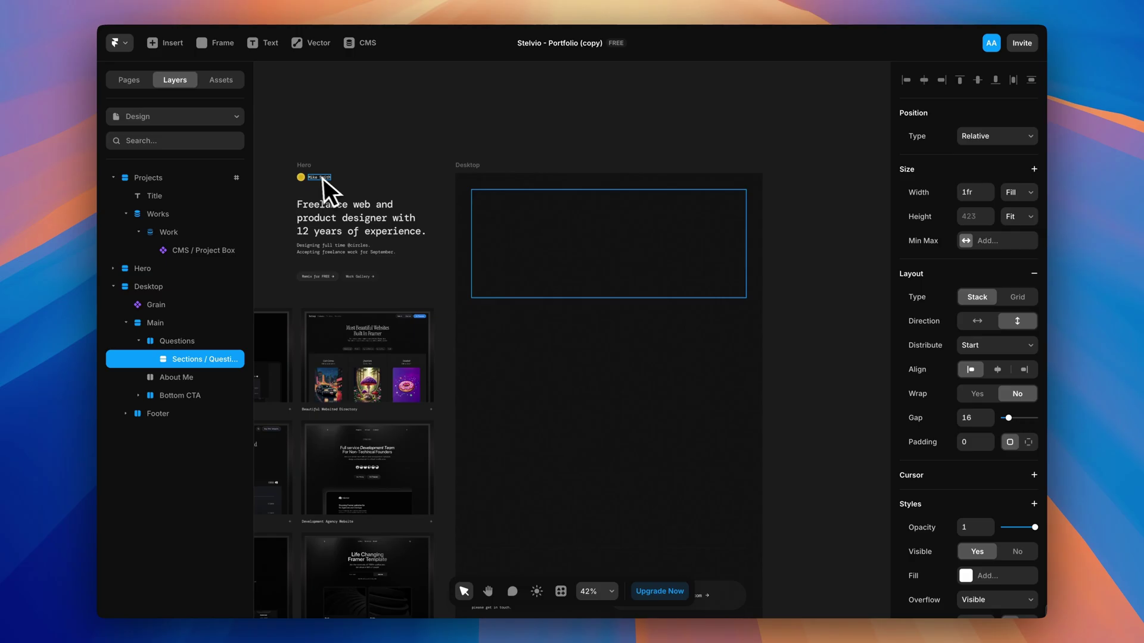
Move the Hero and Projects frames into the Desktop frame.
click(306, 168)
drag(306, 172, 494, 209)
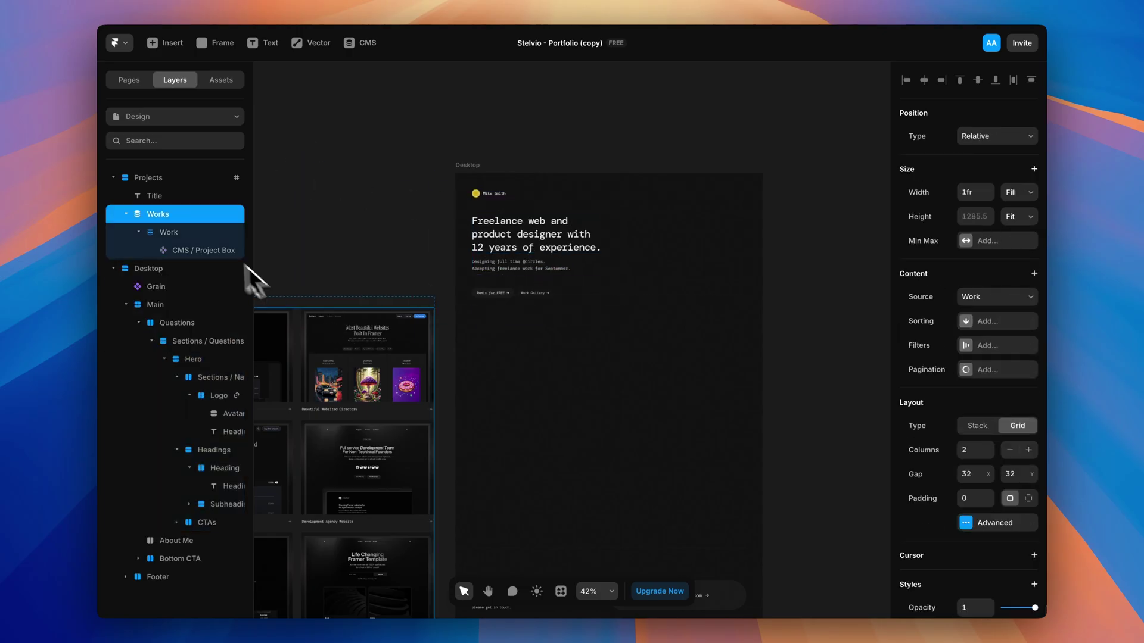
click(271, 286)
drag(264, 259, 659, 336)
scroll(660, 334, up, 5)
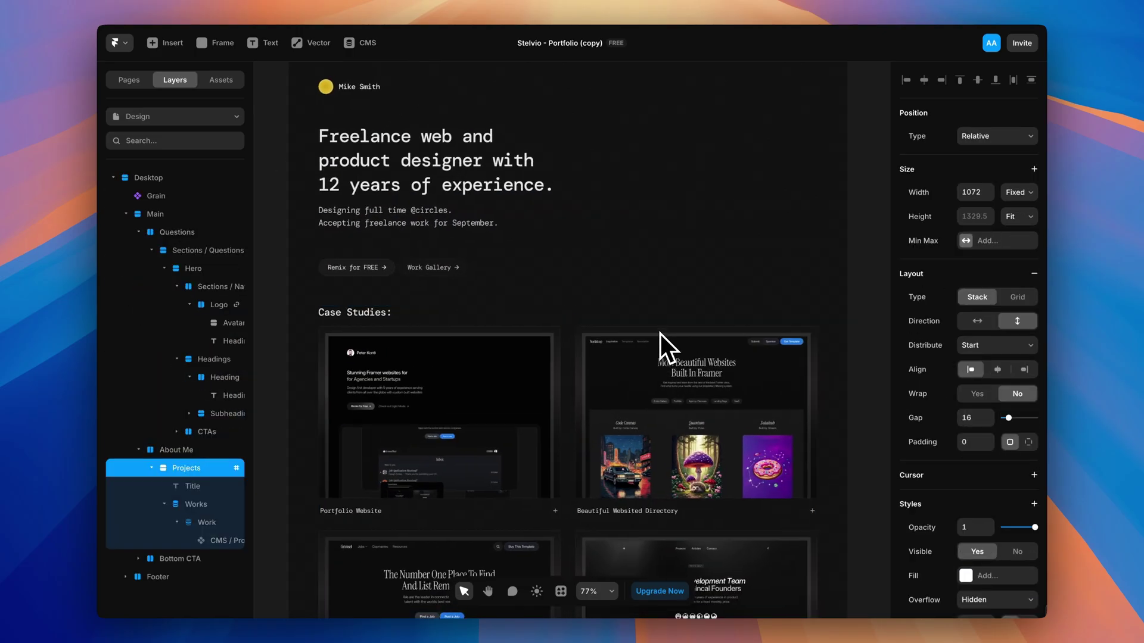
scroll(593, 263, down, 2)
Duplicate the Desktop frame.
click(345, 104)
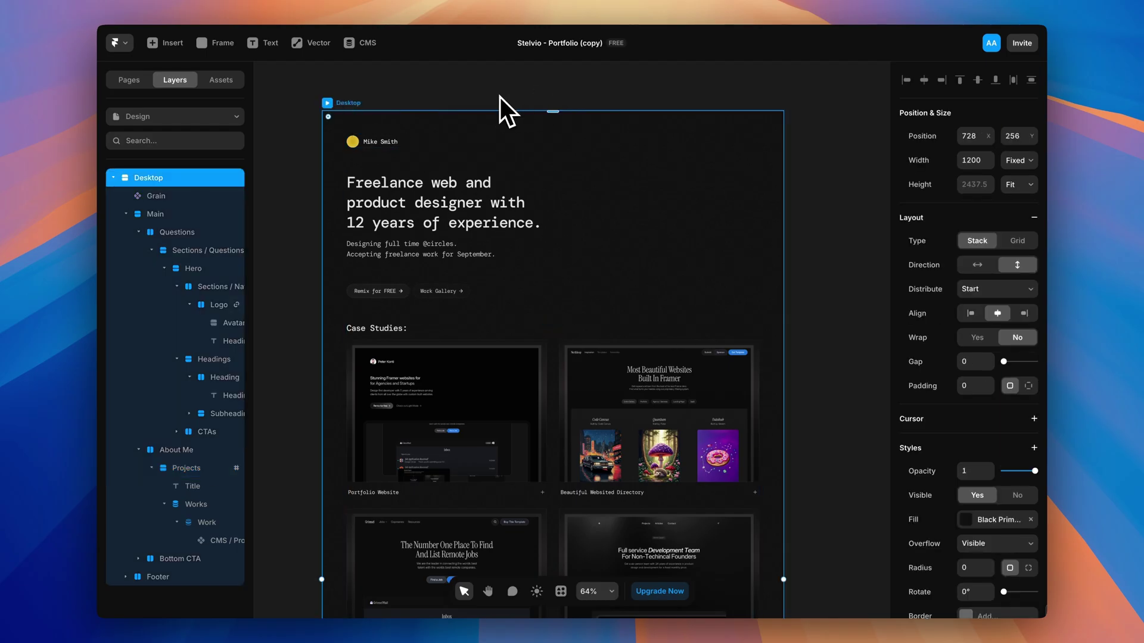
key(super+d)
scroll(500, 98, down, 5)
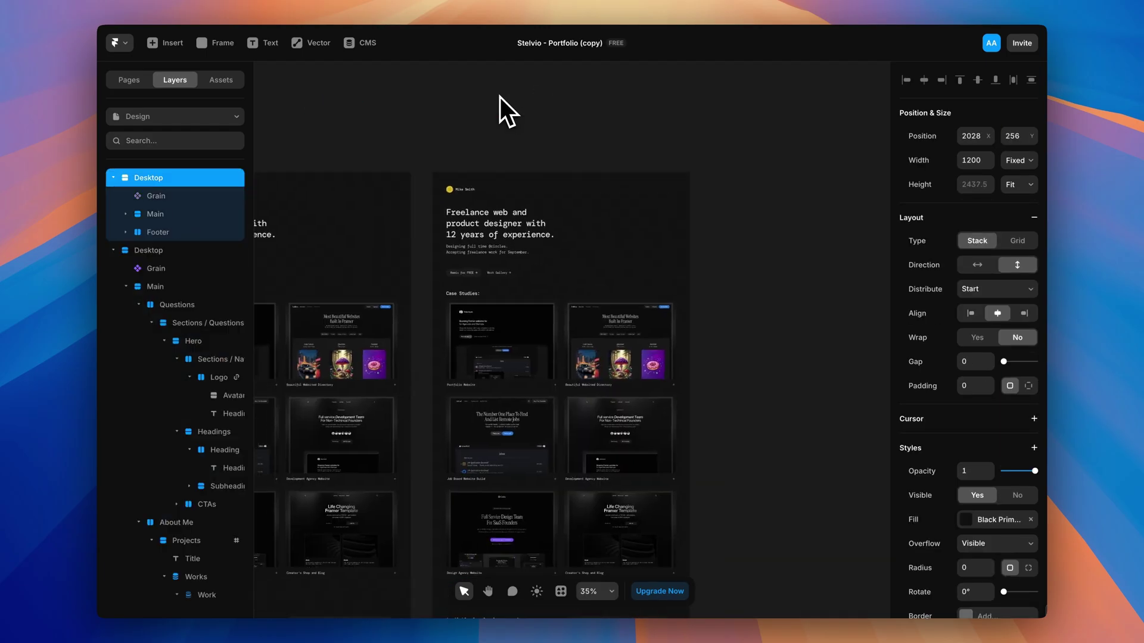
scroll(506, 219, up, 5)
Set the headline's Heading 1 text style size to 60.
click(510, 238)
super+click(510, 237)
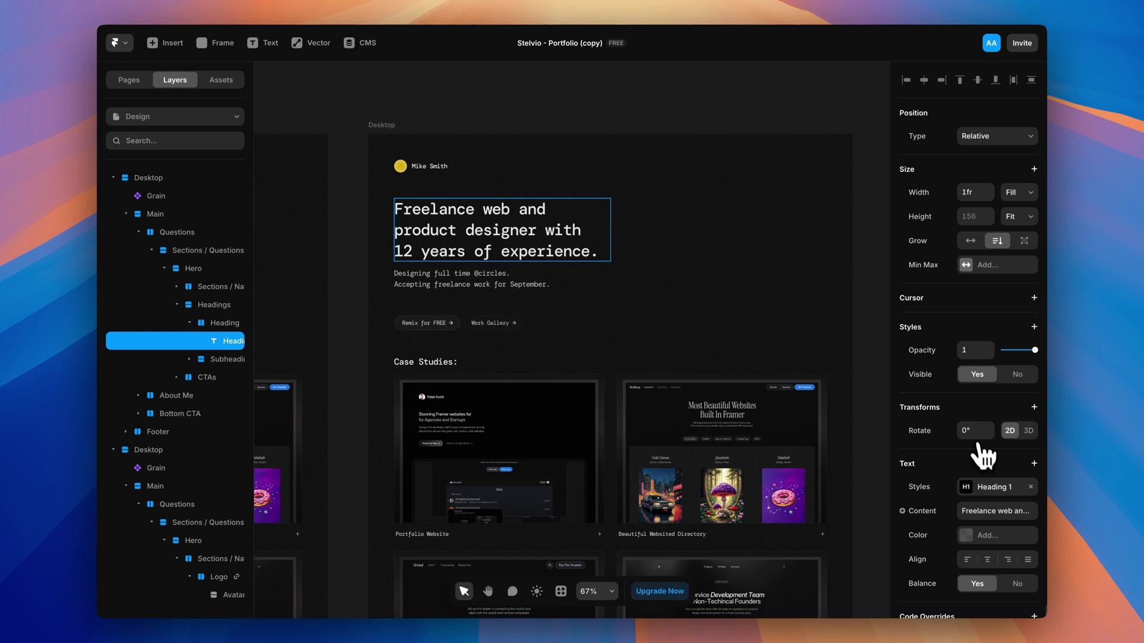
click(1007, 487)
click(860, 433)
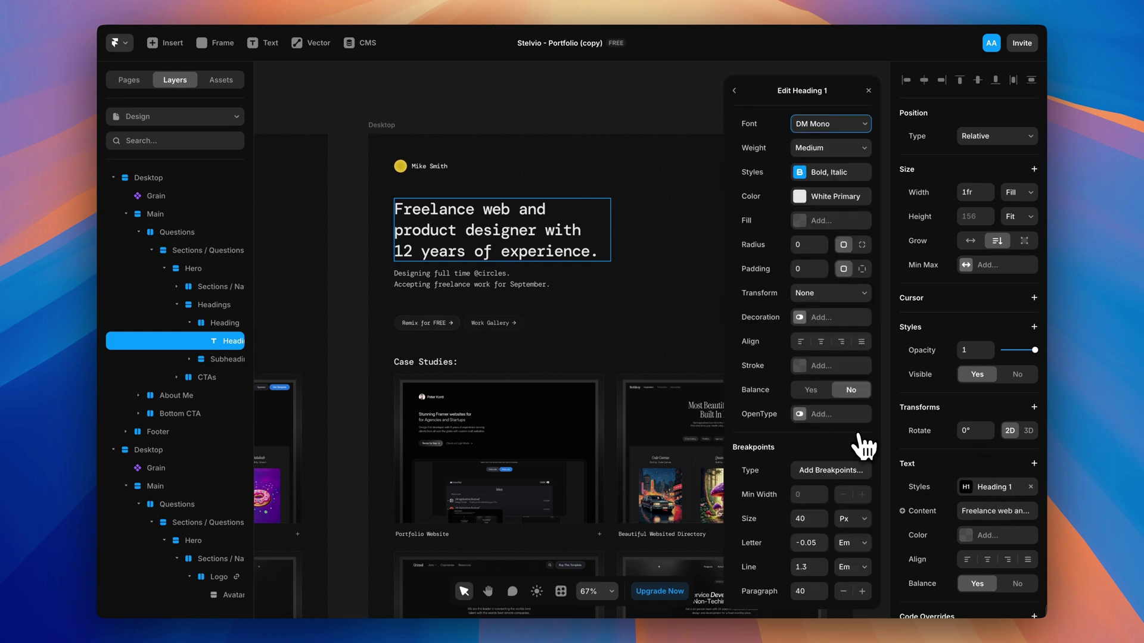
text(60)
key(Return)
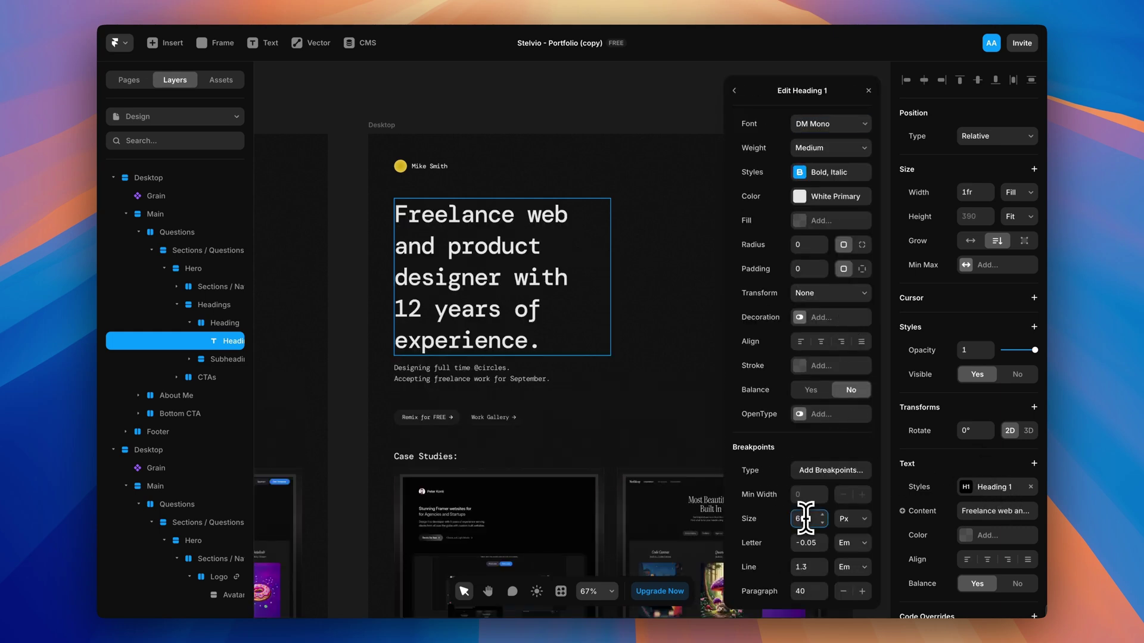
Widen the Hero section to about 1069 px.
click(575, 311)
drag(609, 274, 826, 274)
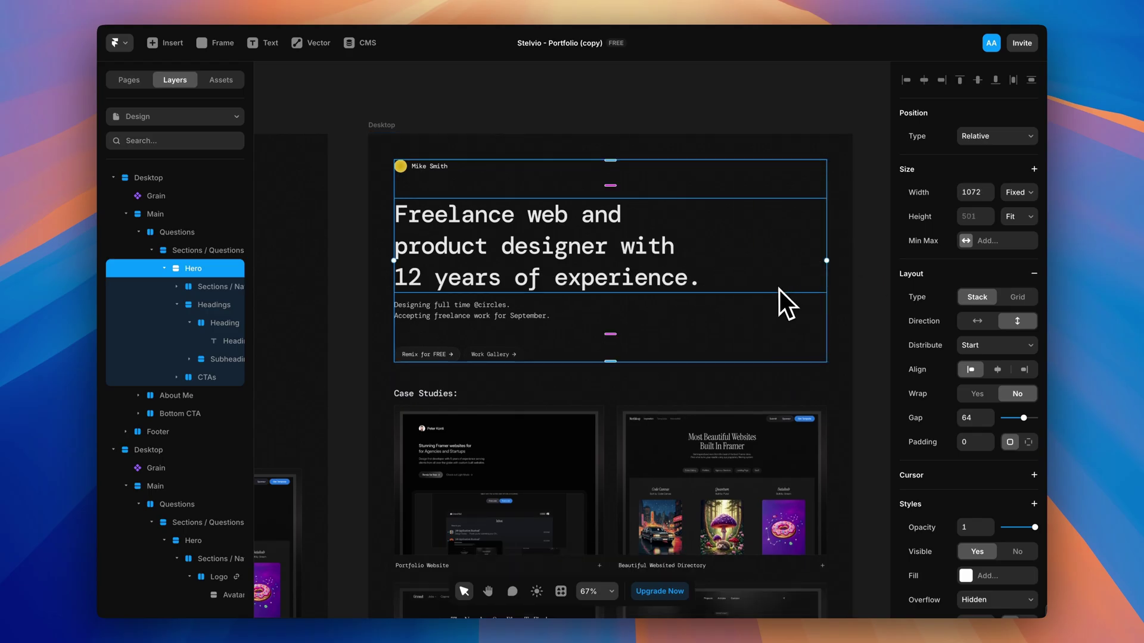
scroll(779, 289, down, 2)
Colour the headline yellow FFDD57, sampled from the avatar.
click(779, 289)
click(977, 535)
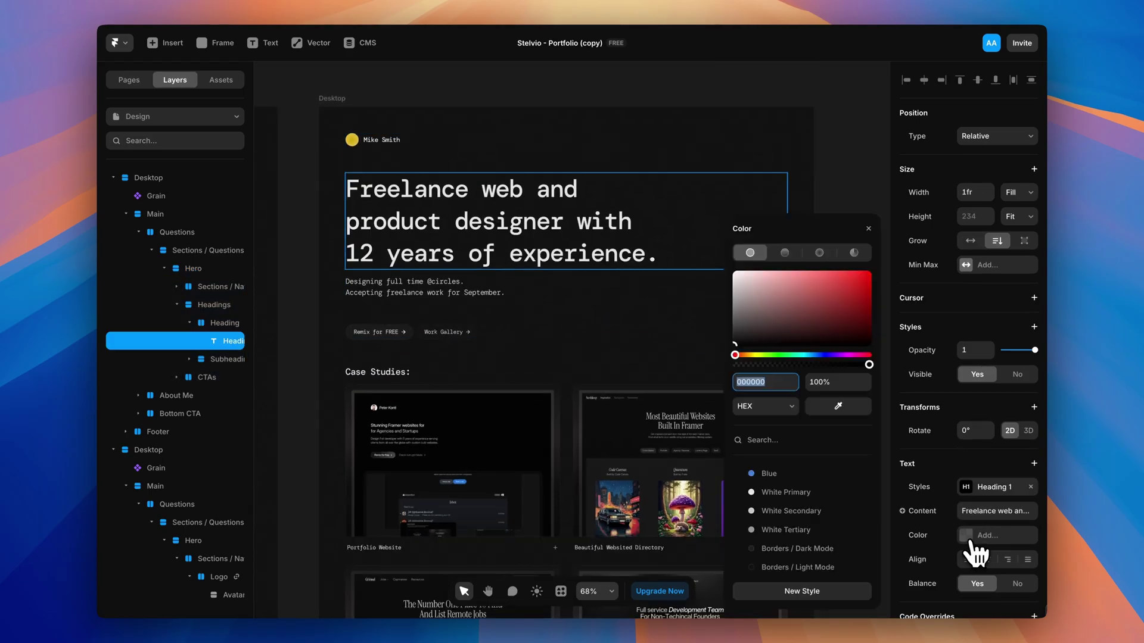
click(792, 355)
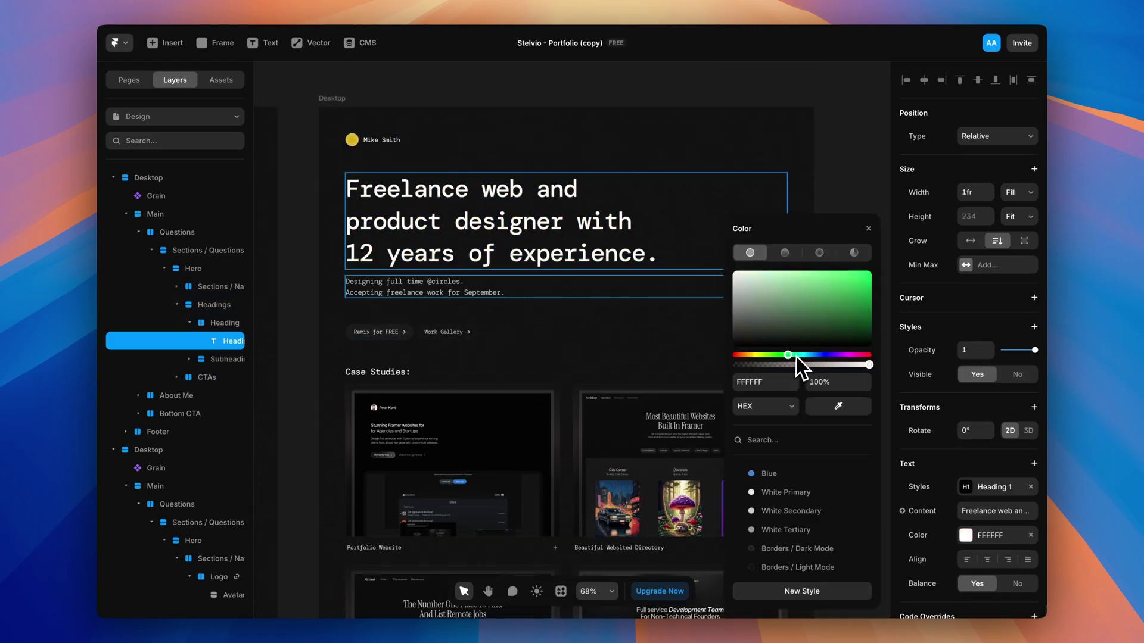
click(838, 406)
click(348, 140)
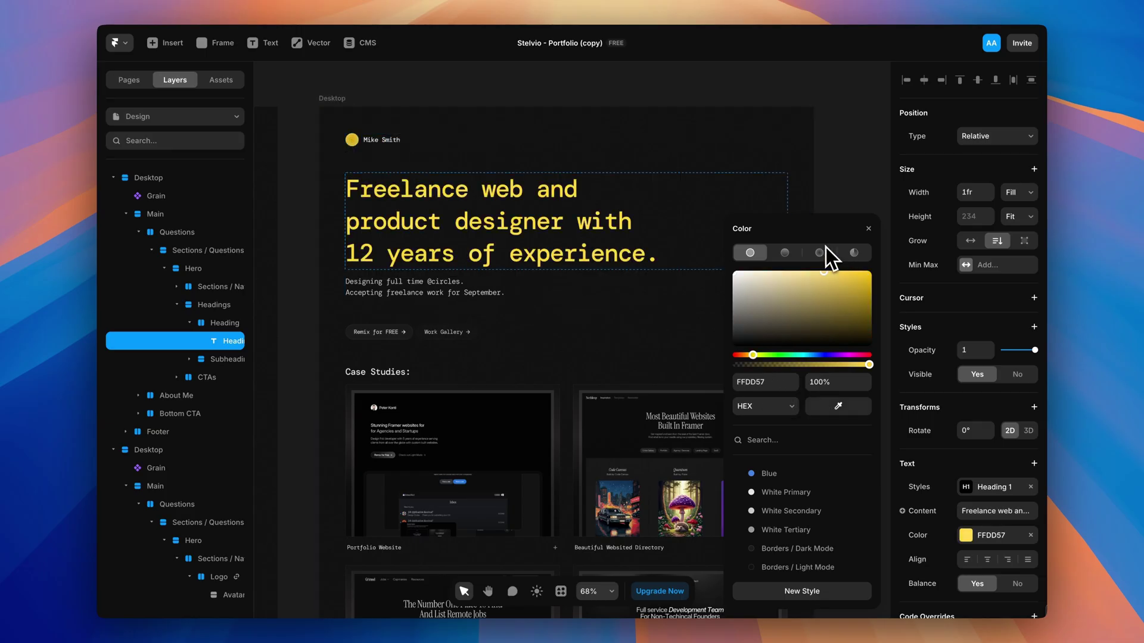
click(862, 159)
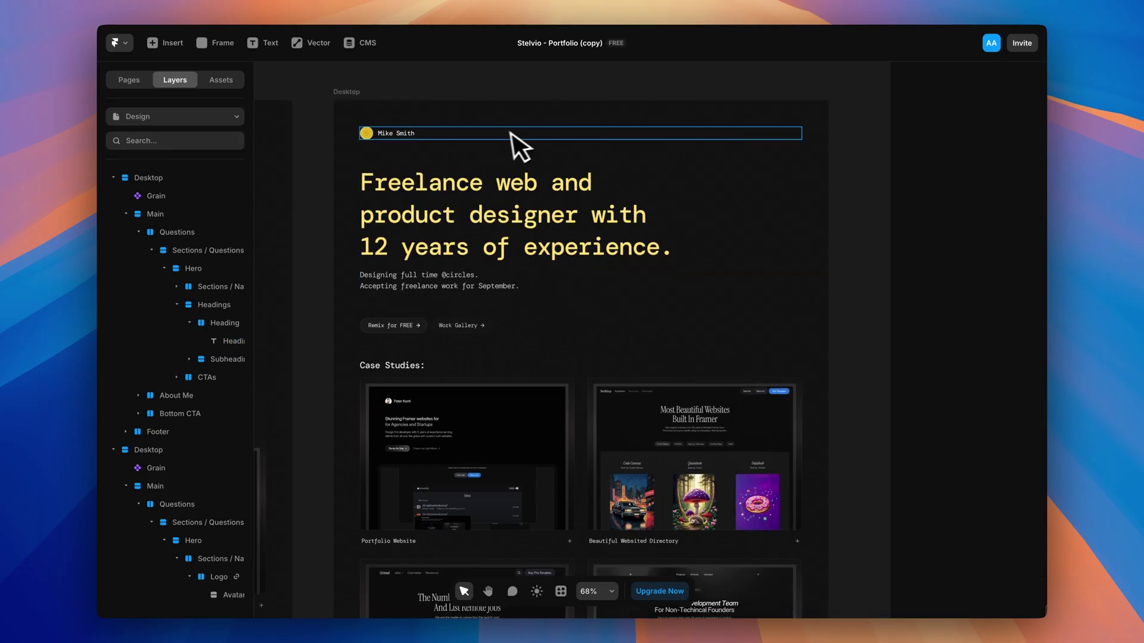
Turn the Desktop frame into a /desktop web page and preview it.
click(541, 173)
right_click(361, 97)
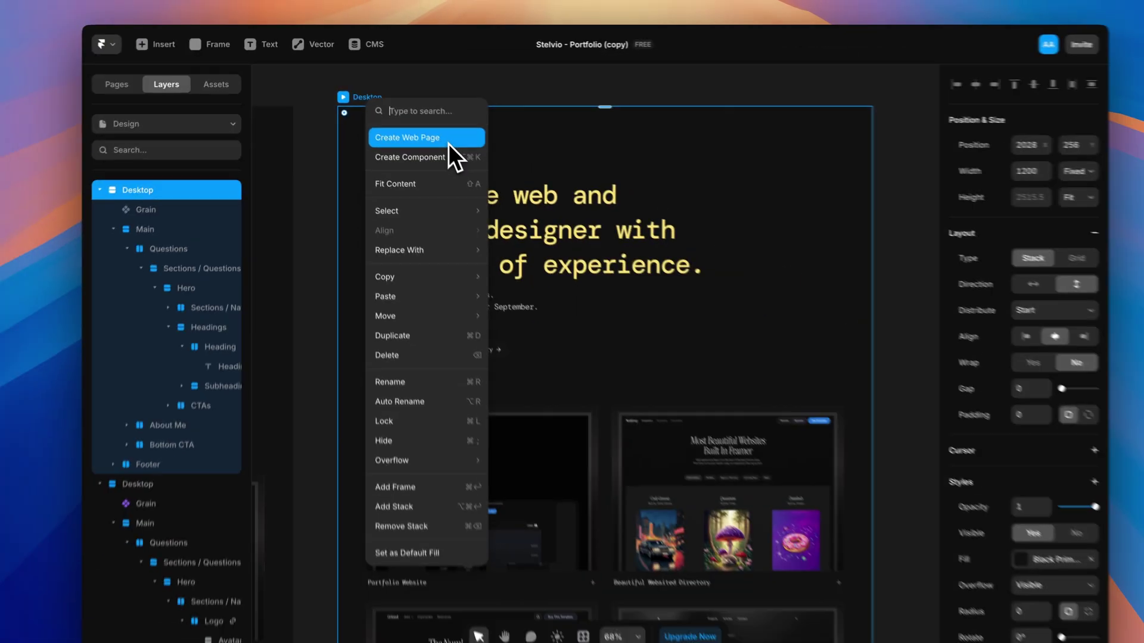
click(572, 242)
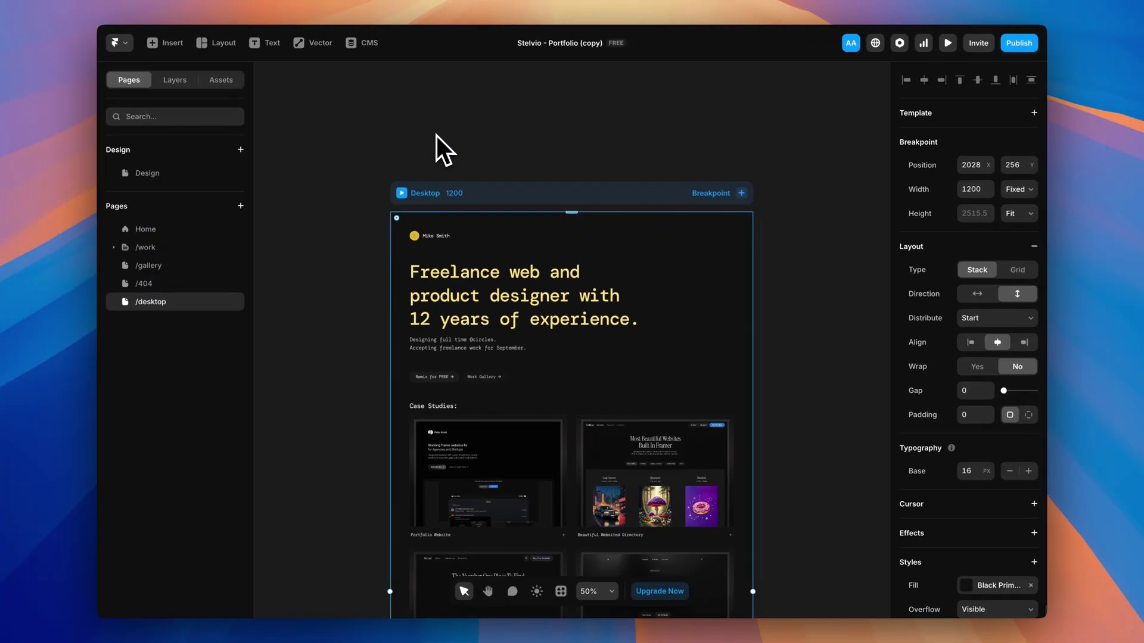
click(228, 307)
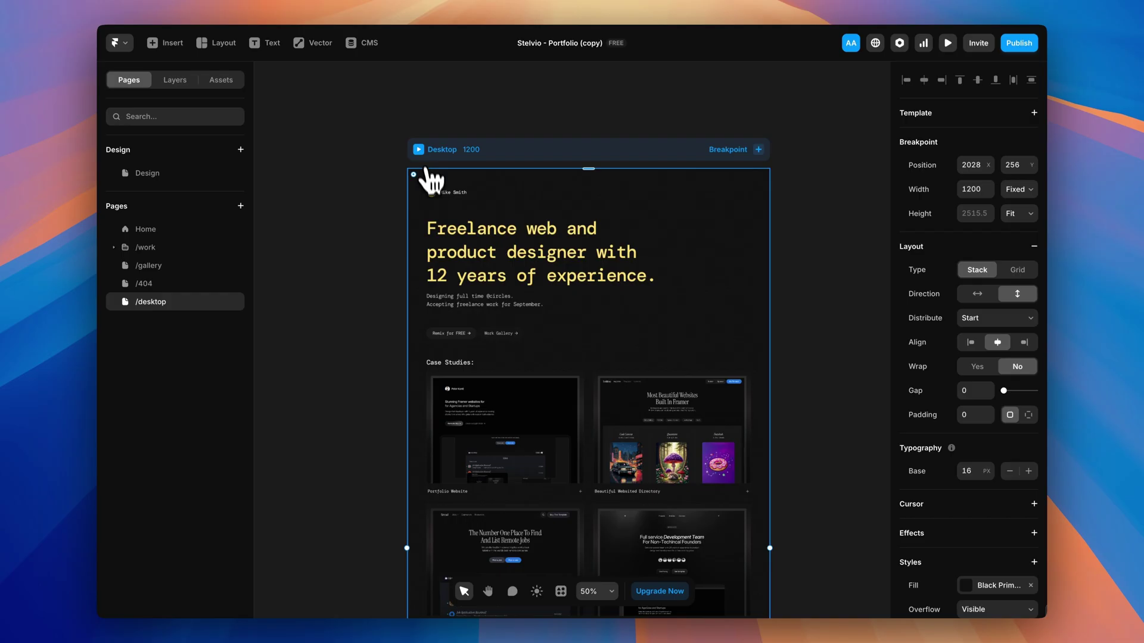
click(419, 150)
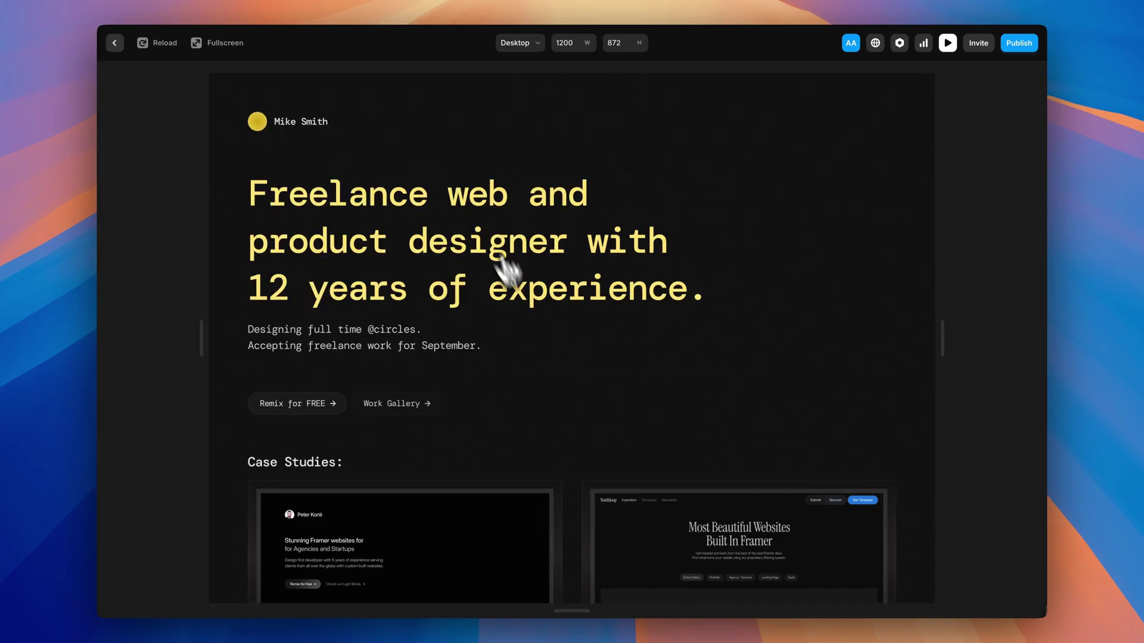
Scroll through the portfolio preview and resize it to 856 px wide.
scroll(821, 431, down, 5)
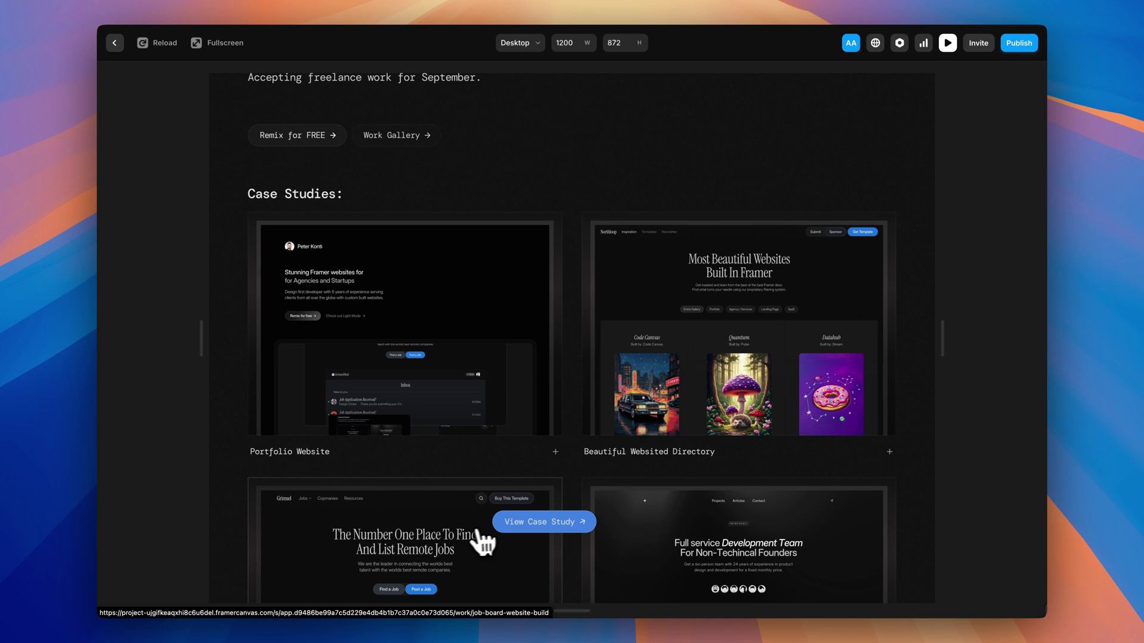
scroll(554, 361, up, 4)
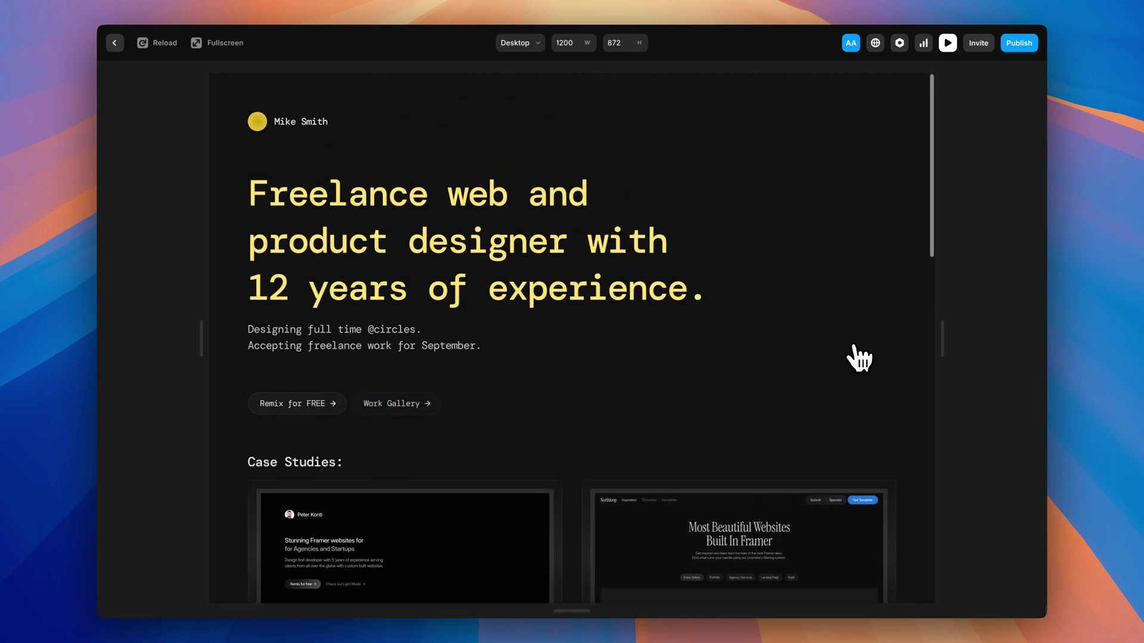
drag(937, 343, 1001, 370)
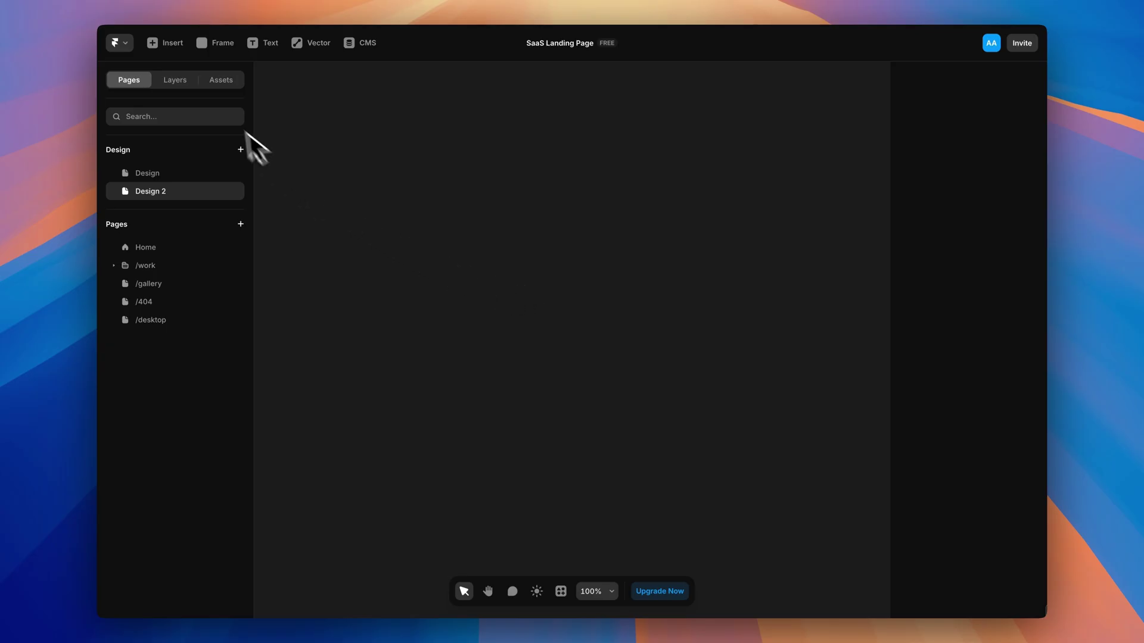
Prompt the Wireframer with 'Create a landing page for a SaaS product.' and review it.
click(176, 48)
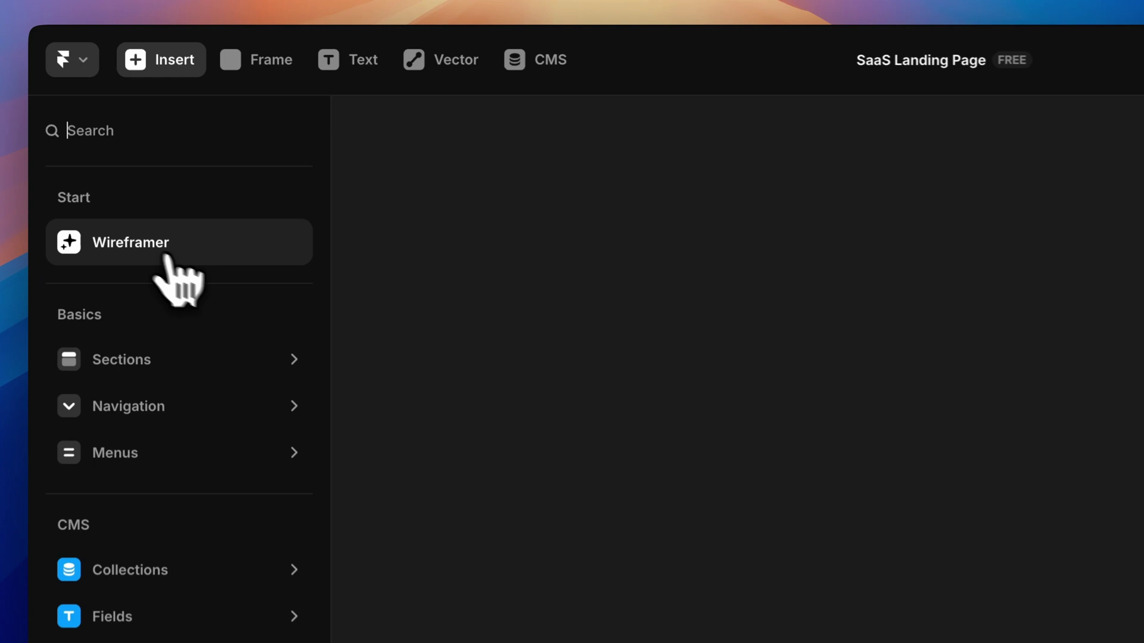
click(203, 262)
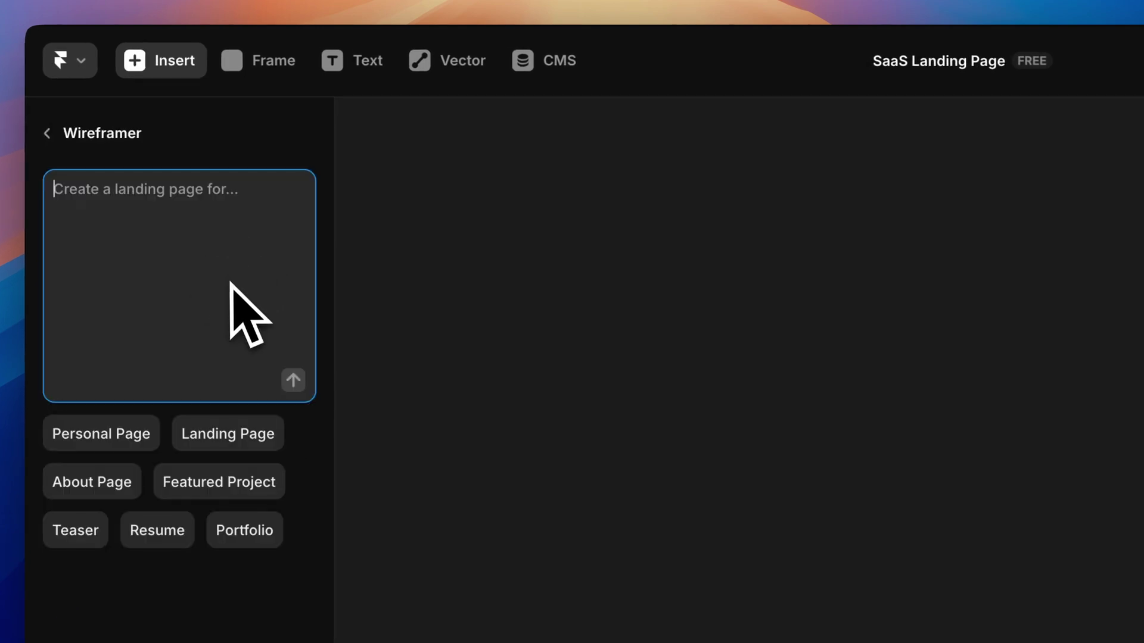
text(Create a landing page for a)
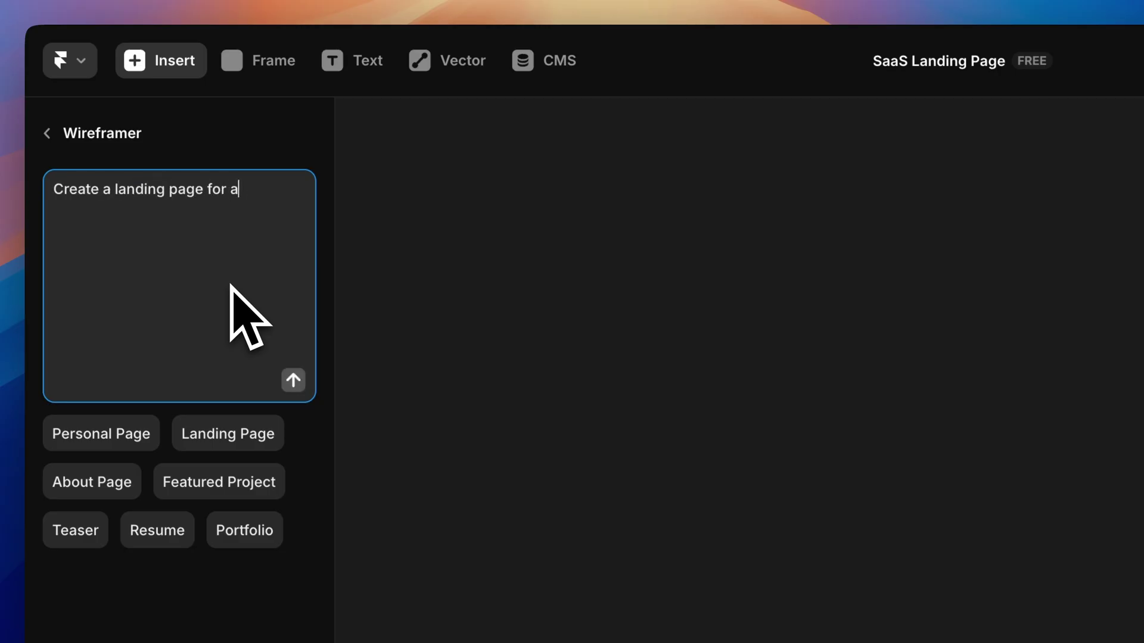
text( SaaS product.)
key(Return)
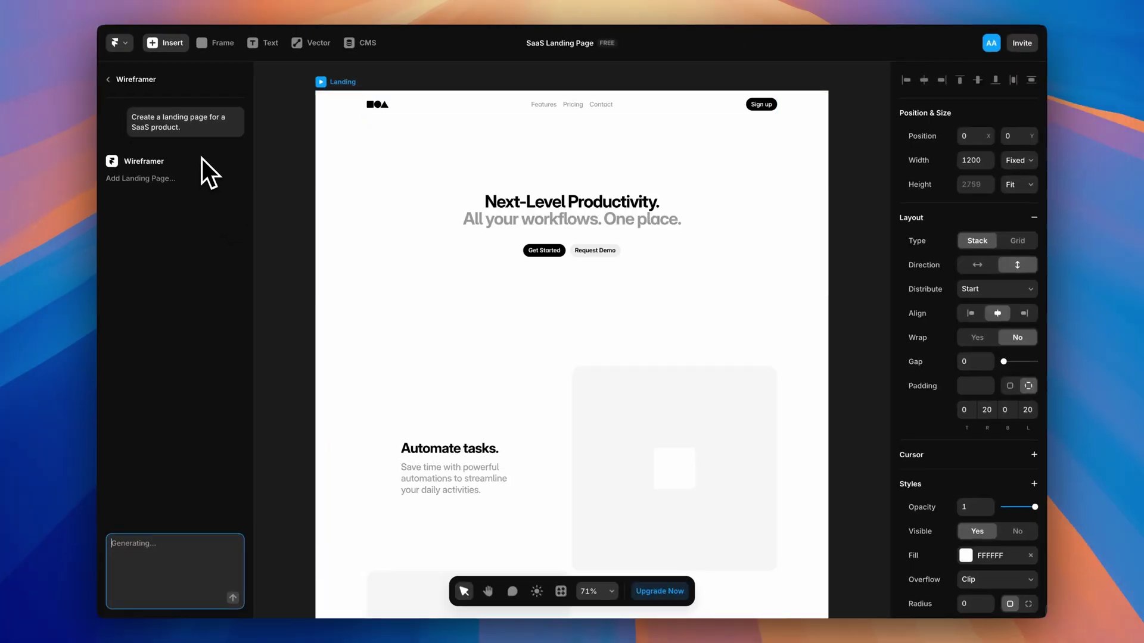
scroll(433, 208, down, 15)
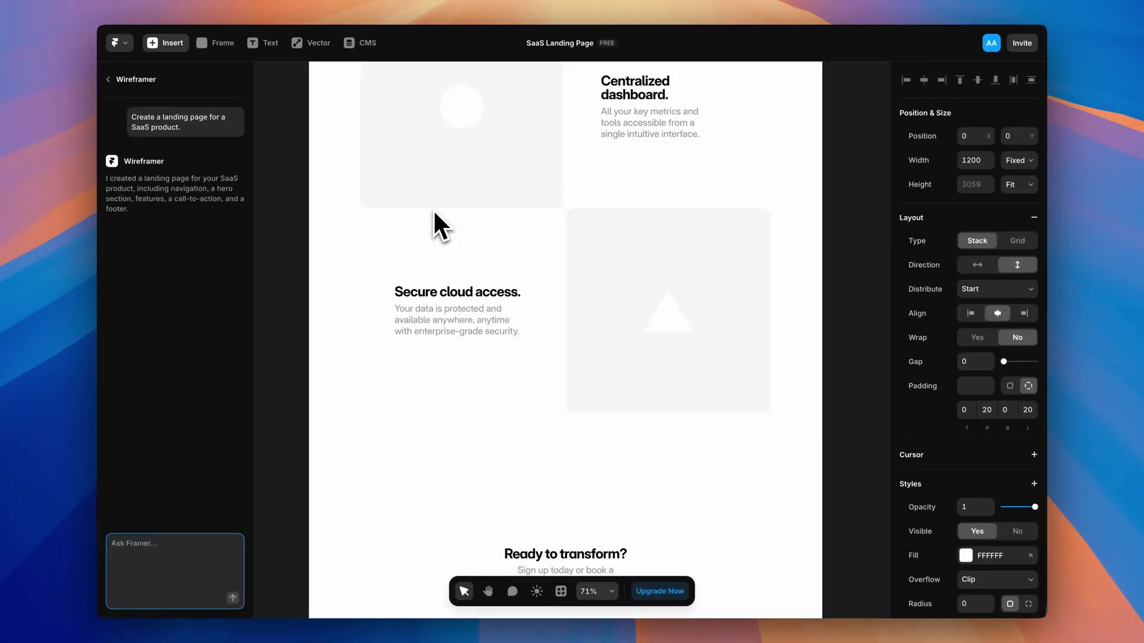
scroll(432, 208, up, 15)
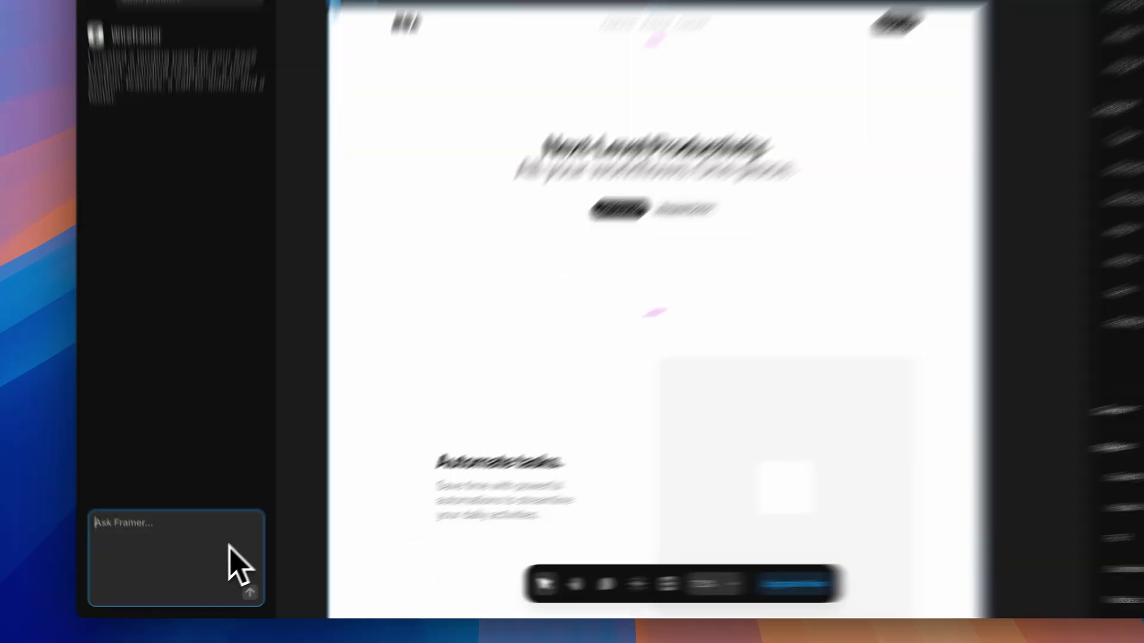
Ask Framer 'Now create a pricing page.' and zoom out to view both frames.
click(215, 560)
text(Now)
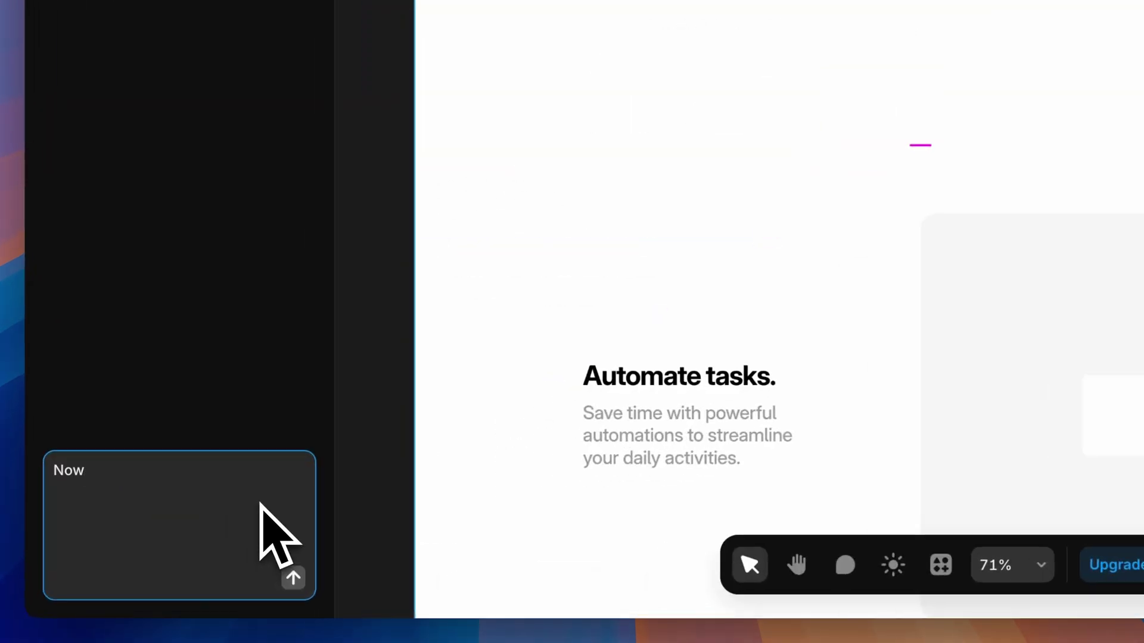
text( create a pricing page.)
key(Return)
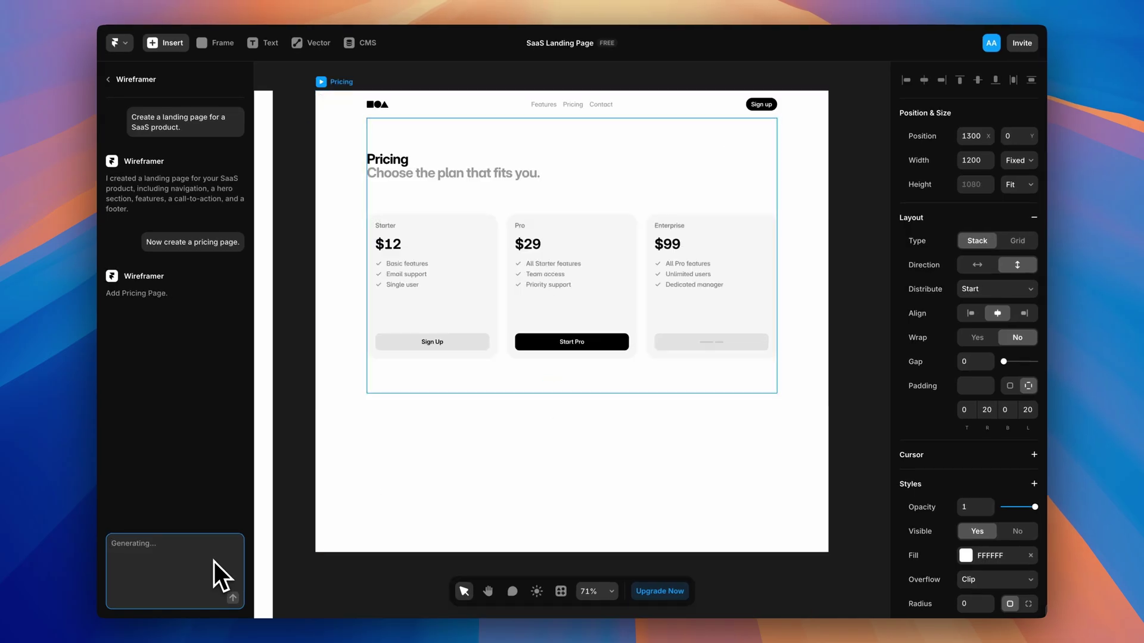
scroll(363, 509, down, 5)
scroll(494, 359, up, 5)
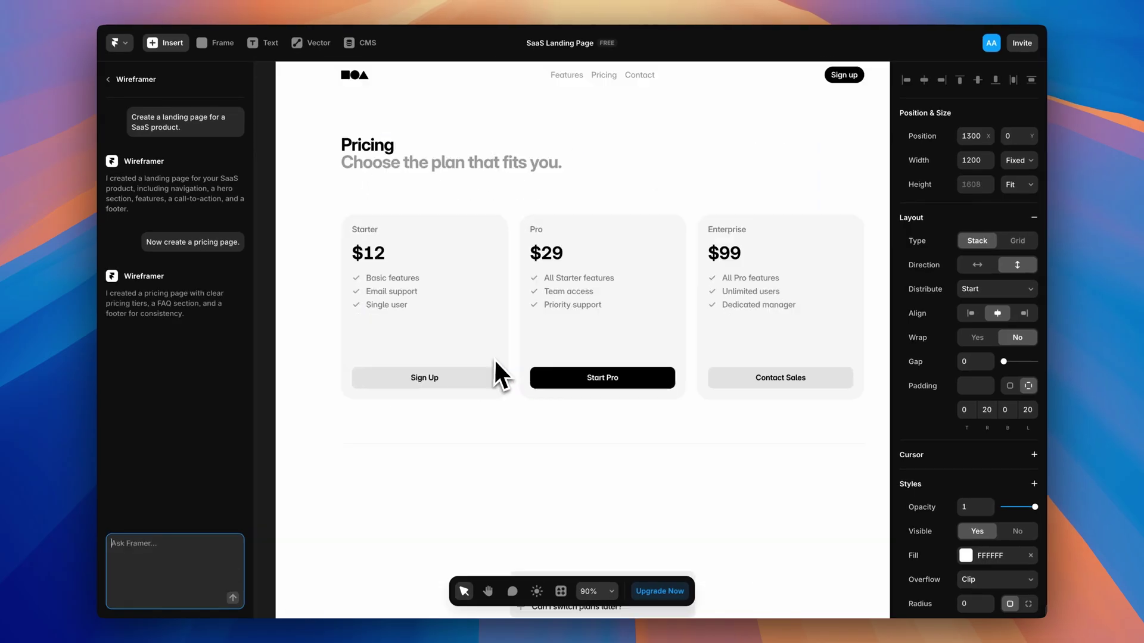
scroll(427, 327, up, 3)
scroll(674, 286, down, 6)
scroll(675, 278, left, 3)
scroll(595, 250, down, 3)
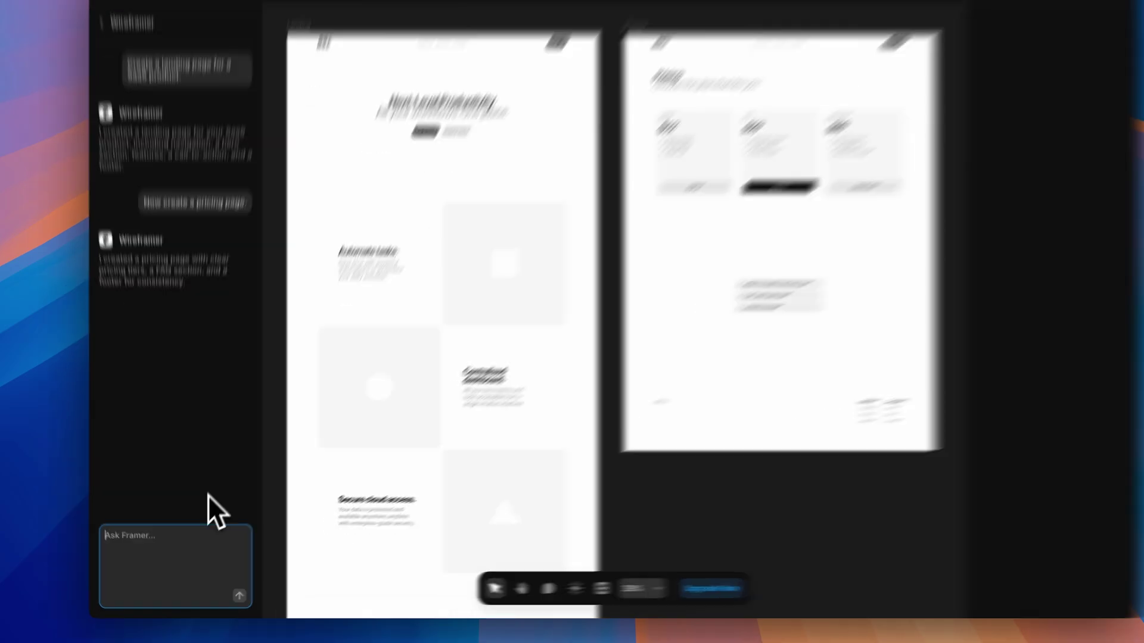
Ask Framer to create an About Us page and scroll through the generated frame.
text(Now crea)
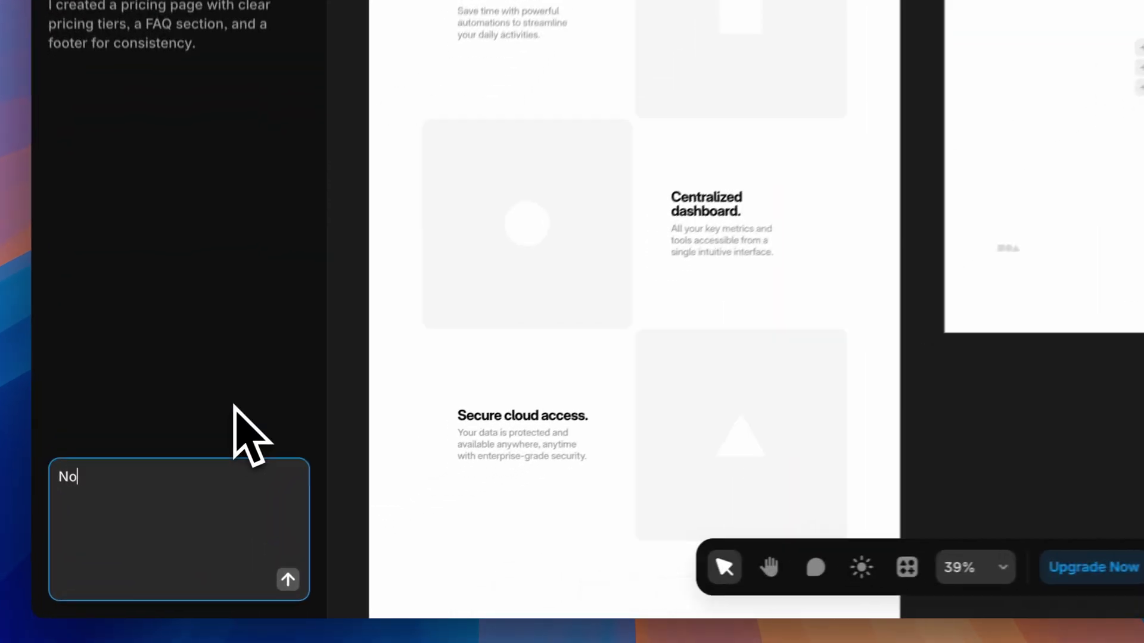
text(te an about us page)
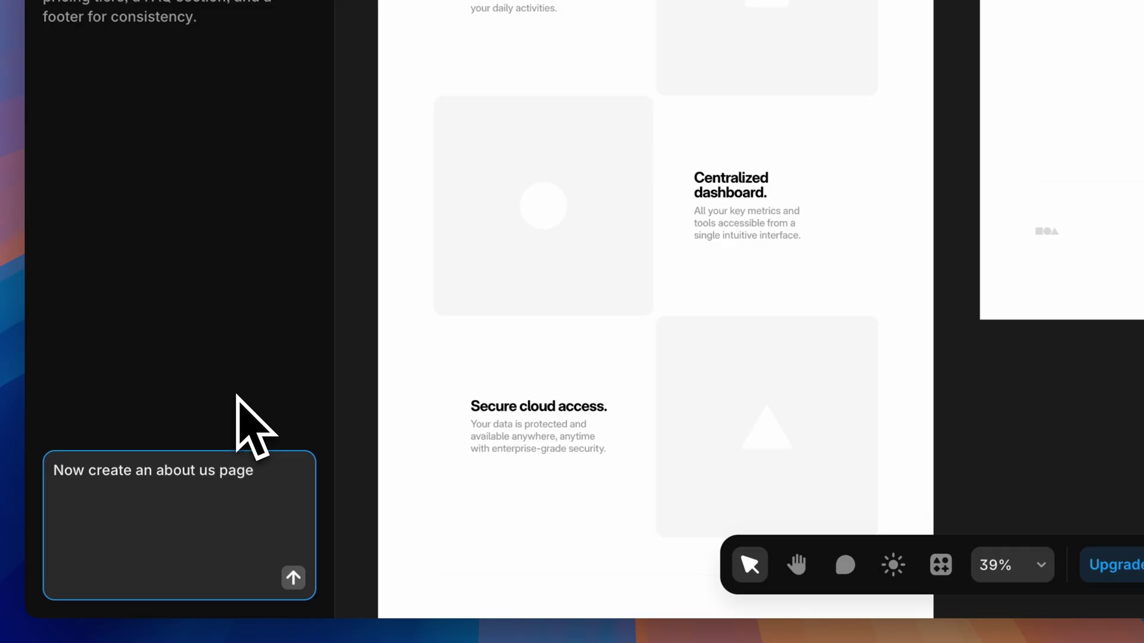
key(Return)
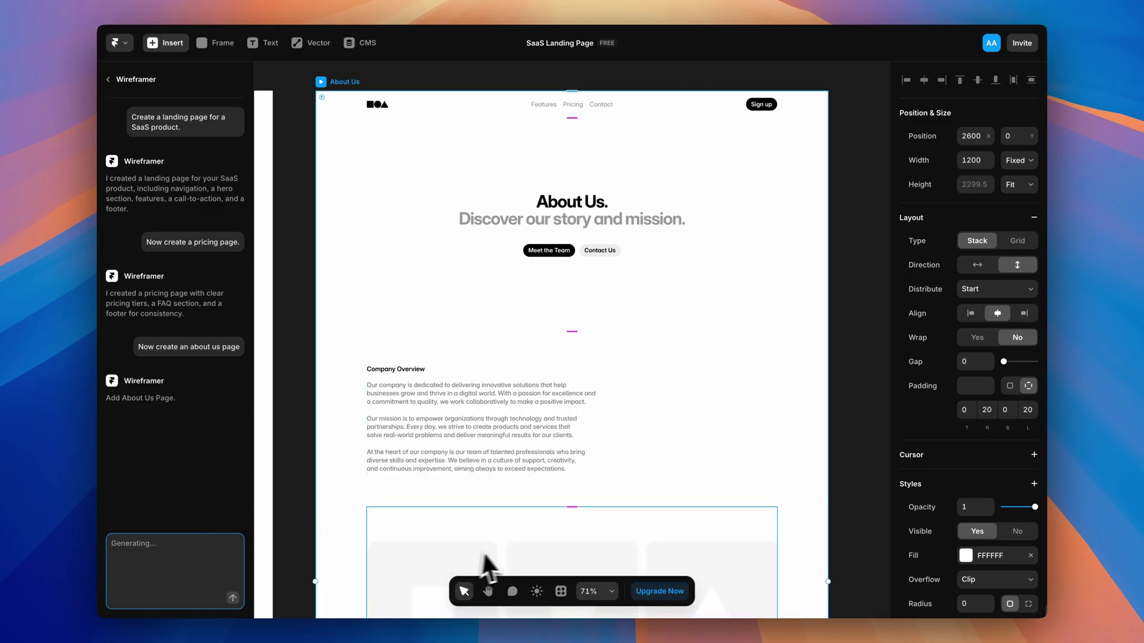
scroll(503, 499, down, 5)
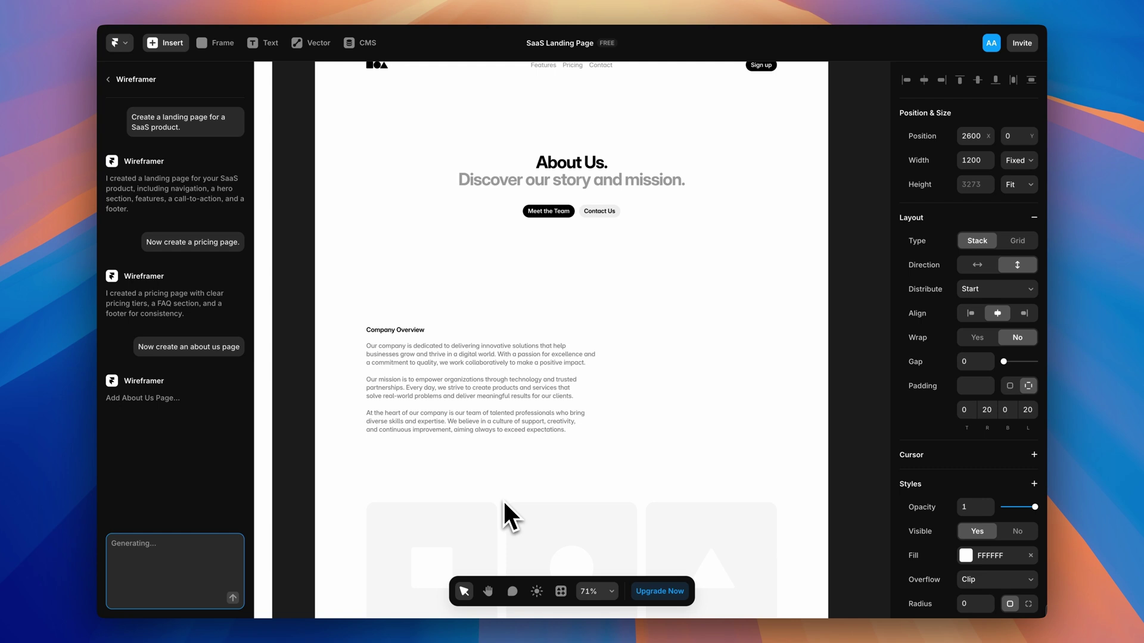
scroll(503, 500, down, 10)
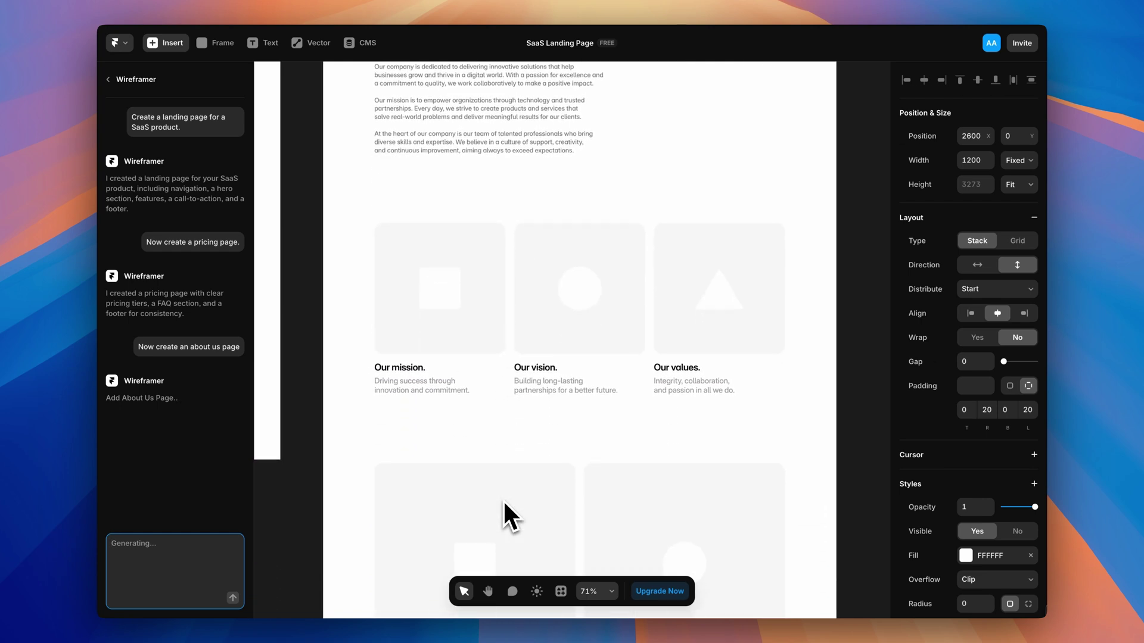
scroll(502, 499, down, 5)
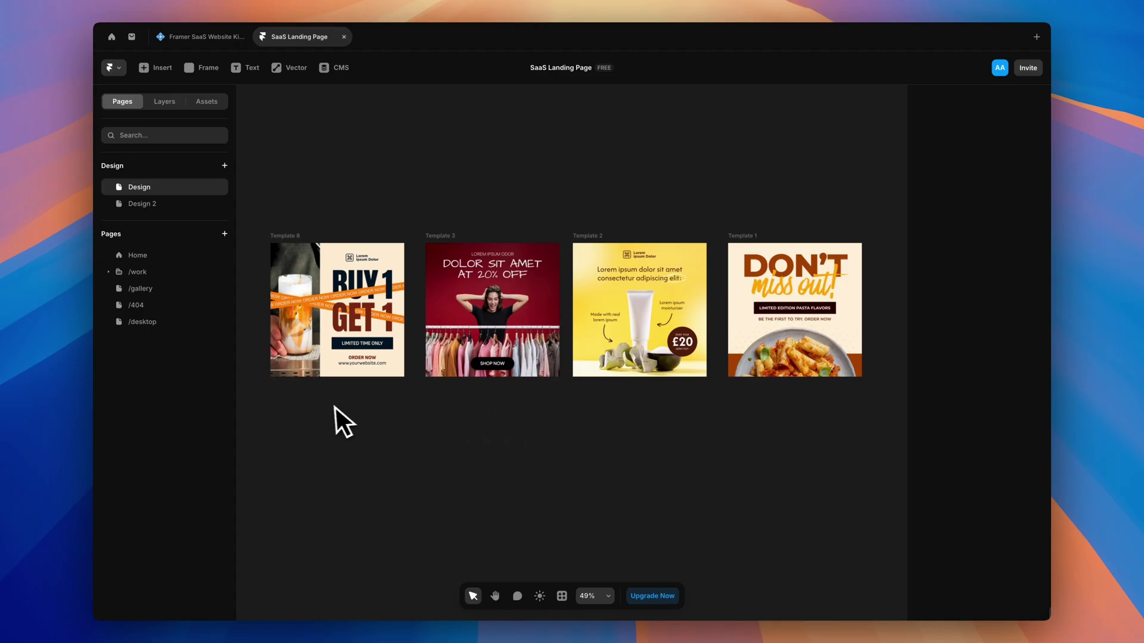
Add an export setting to the Template 8 frame and review its PNG format and 1x scale options.
scroll(330, 408, up, 5)
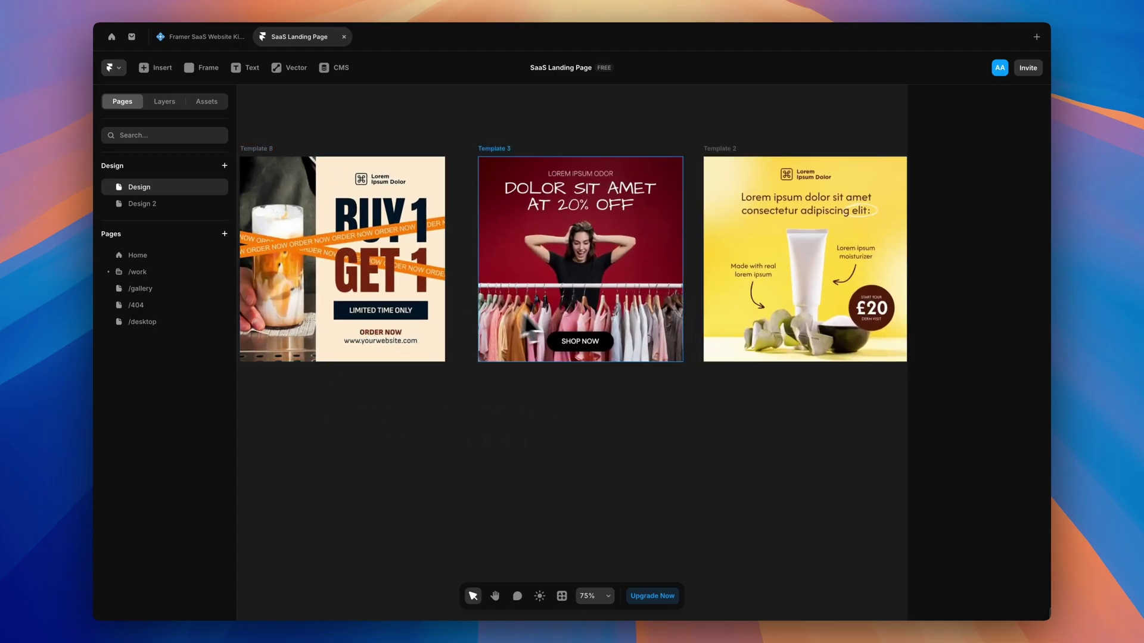
scroll(838, 295, right, 3)
scroll(838, 295, right, 5)
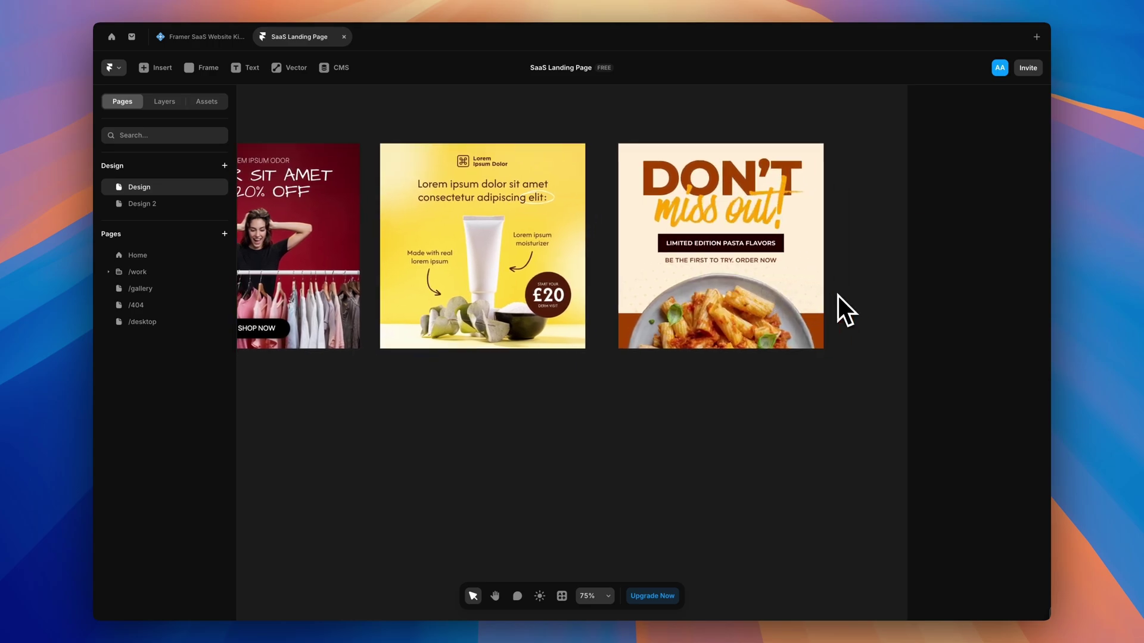
scroll(838, 294, left, 5)
scroll(838, 295, left, 5)
scroll(838, 295, up, 2)
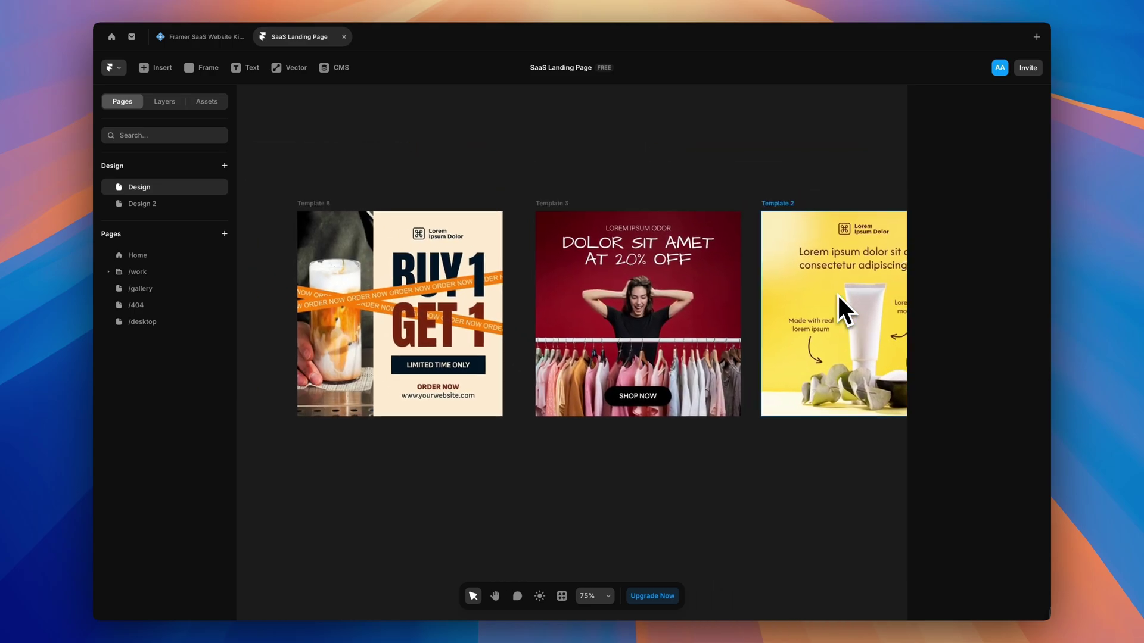
click(324, 202)
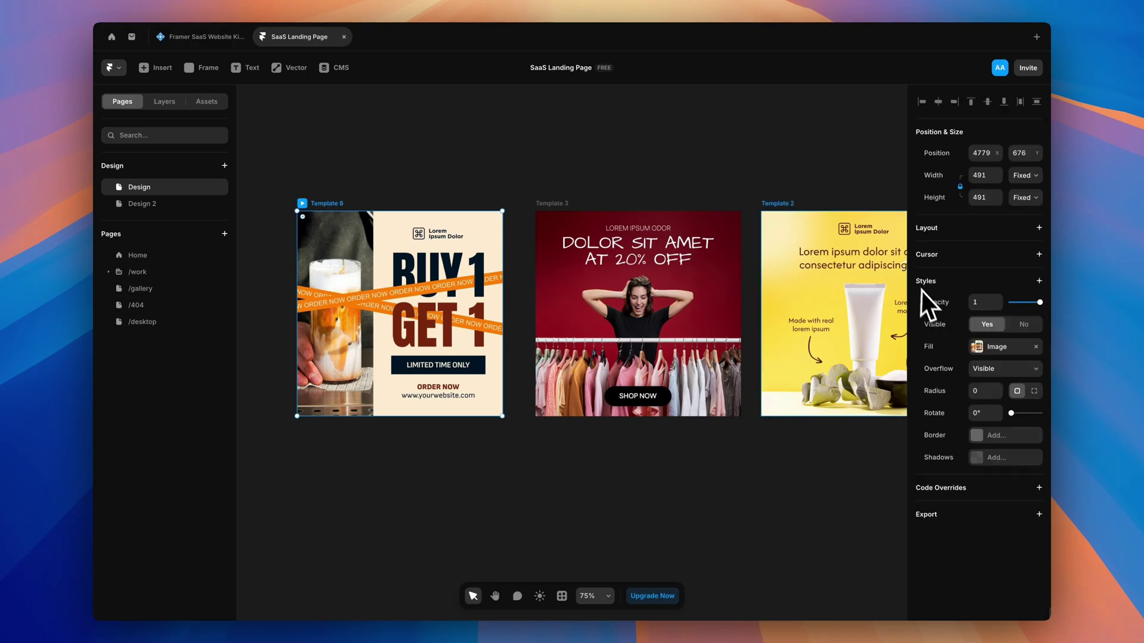
click(1039, 515)
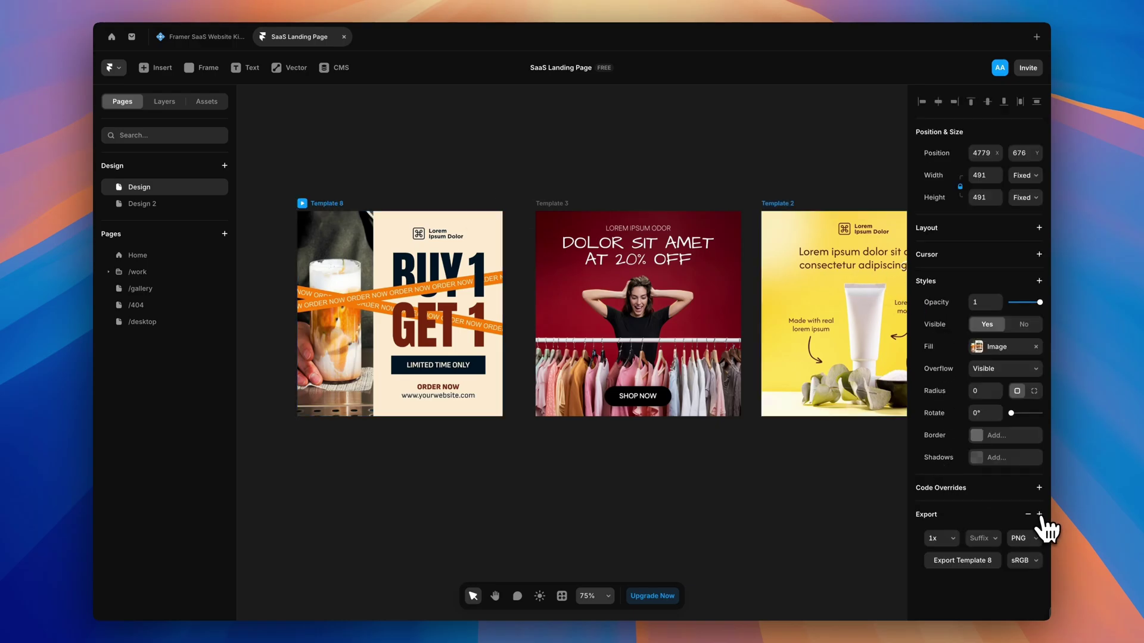
click(1021, 542)
click(952, 539)
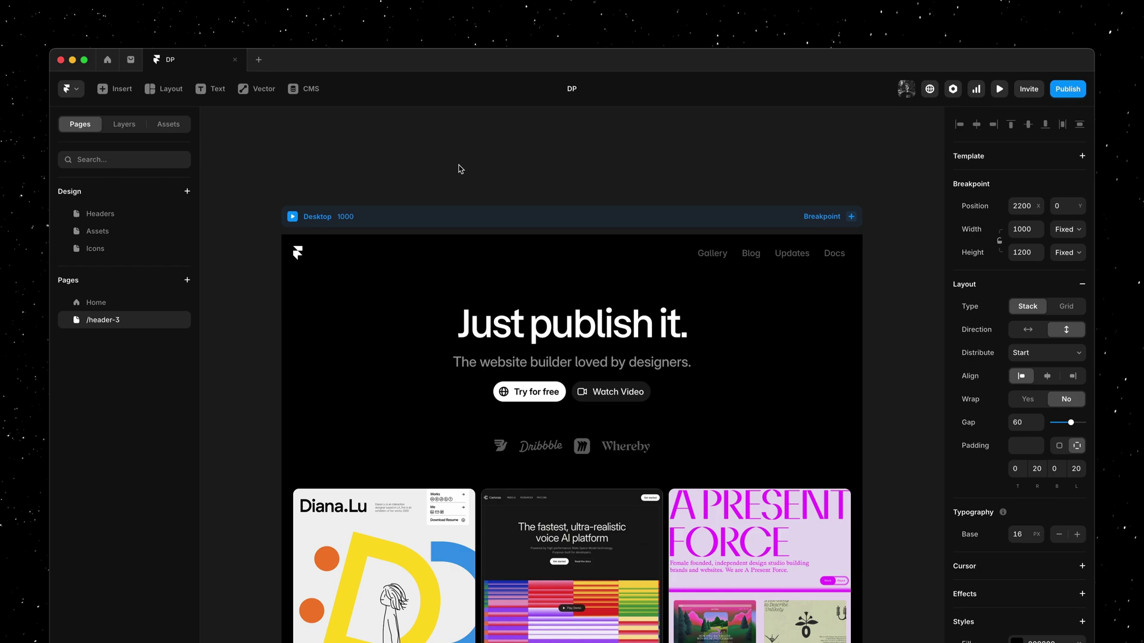
Add a Phone breakpoint and set the heading font size to 48.
click(842, 215)
click(836, 237)
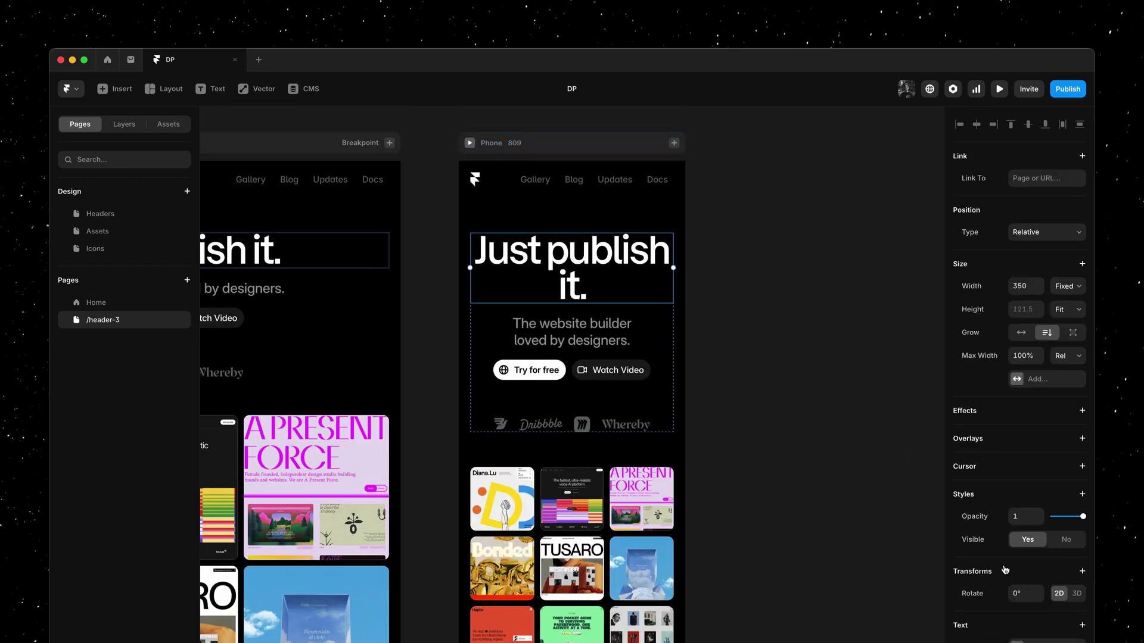
scroll(1006, 570, down, 5)
click(1019, 579)
text(48)
Delete the Watch Video button and reduce the thumbnail grid to 2 columns.
click(633, 331)
key(Delete)
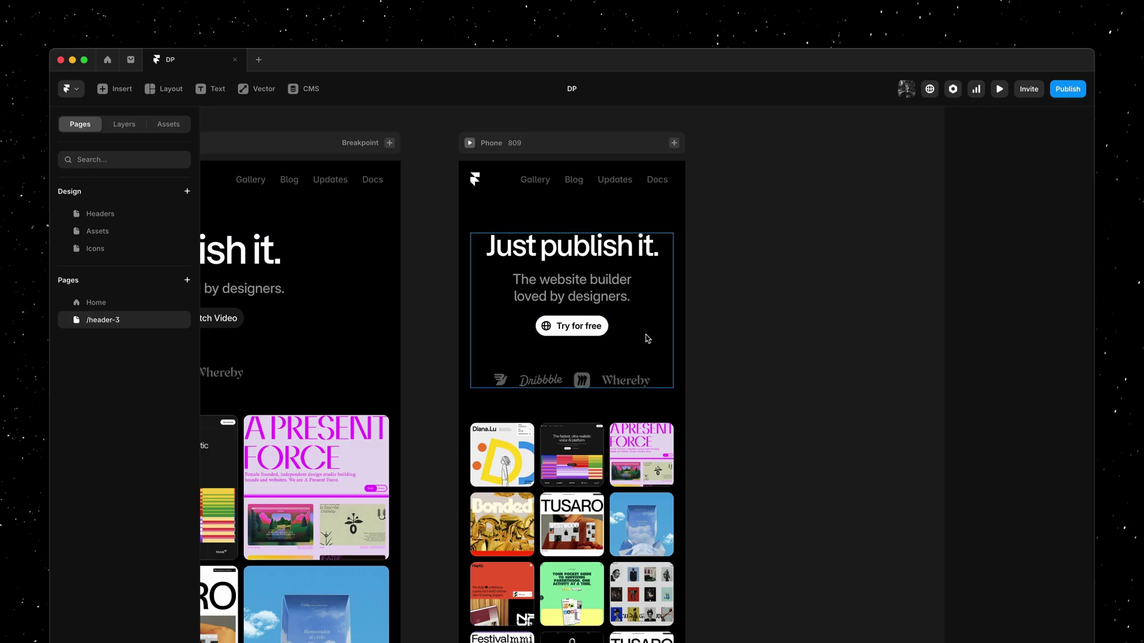
click(572, 453)
click(1058, 435)
click(820, 385)
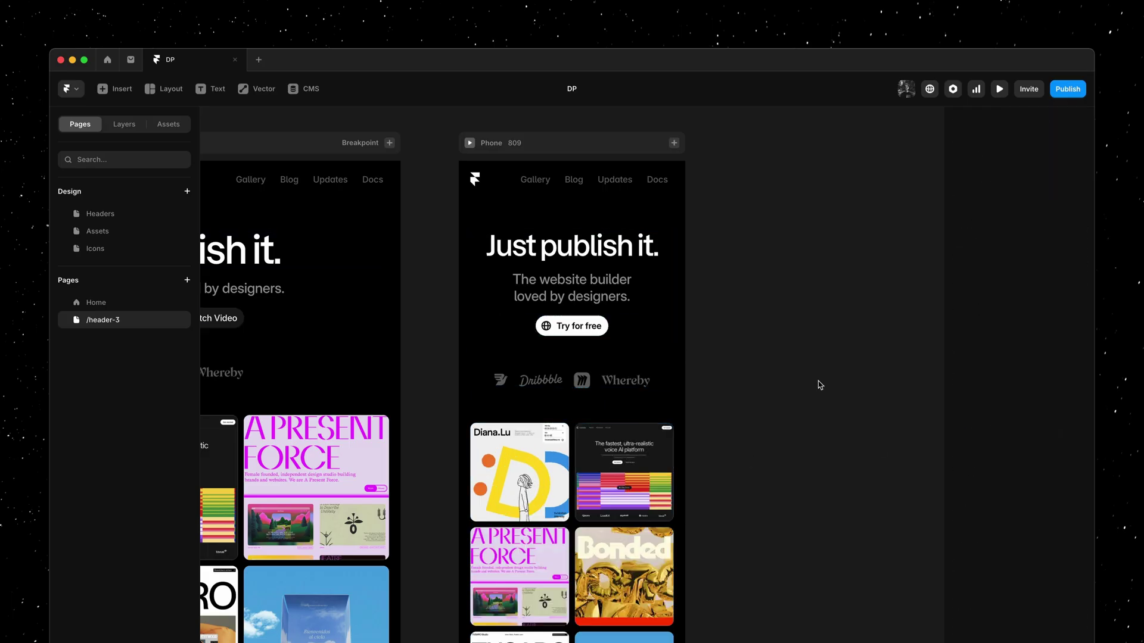
Switch to the Assets page of the design.
scroll(820, 385, down, 5)
scroll(699, 342, up, 2)
scroll(715, 350, left, 2)
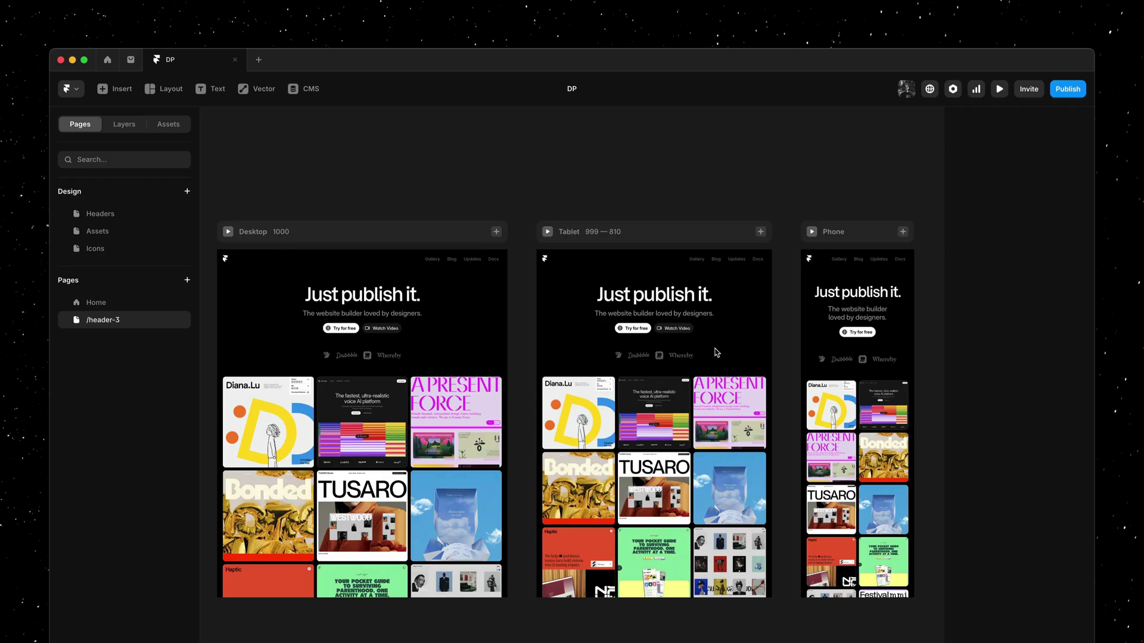
click(121, 234)
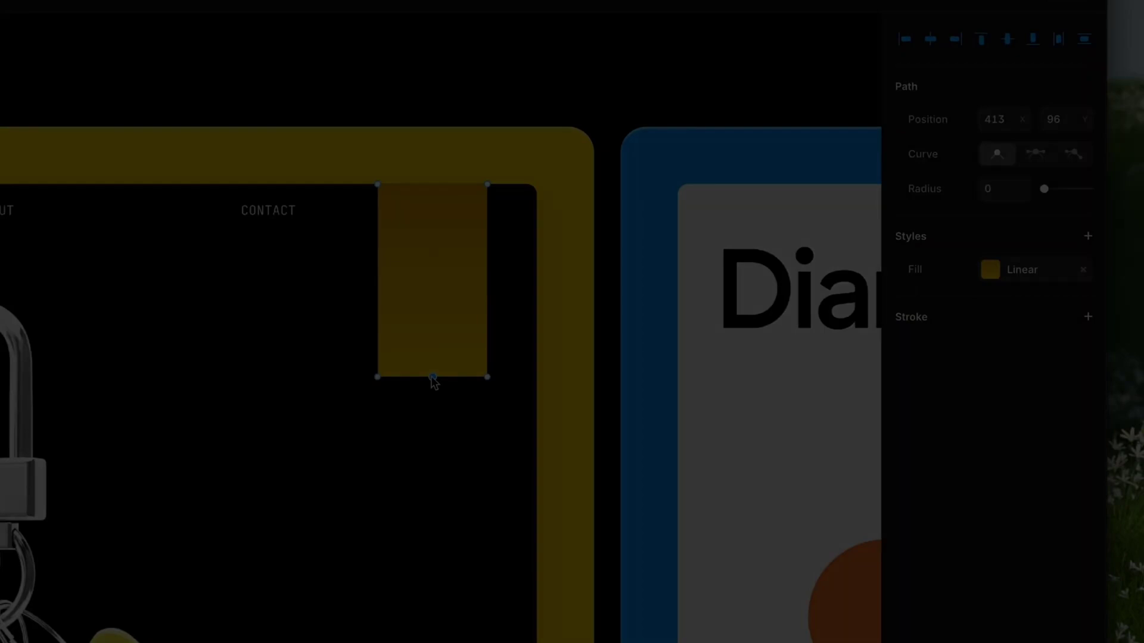
Apply a Hue filter to the purple illustration and set the avatar grid's 3D X rotation to 35°.
drag(433, 377, 432, 329)
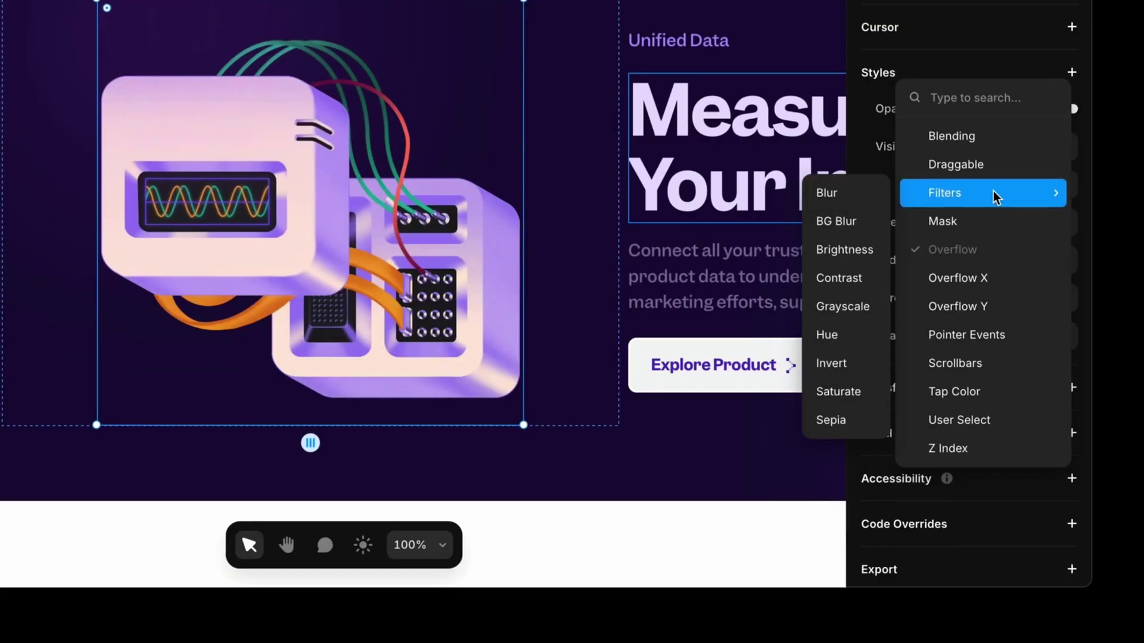
click(863, 339)
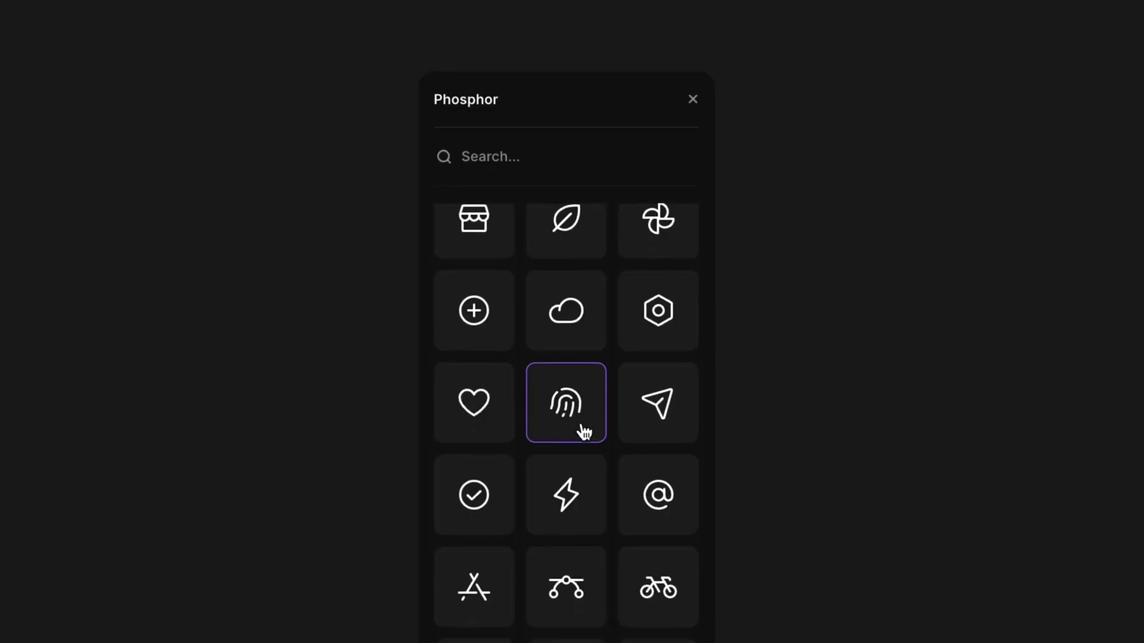
scroll(583, 430, down, 3)
scroll(582, 431, down, 5)
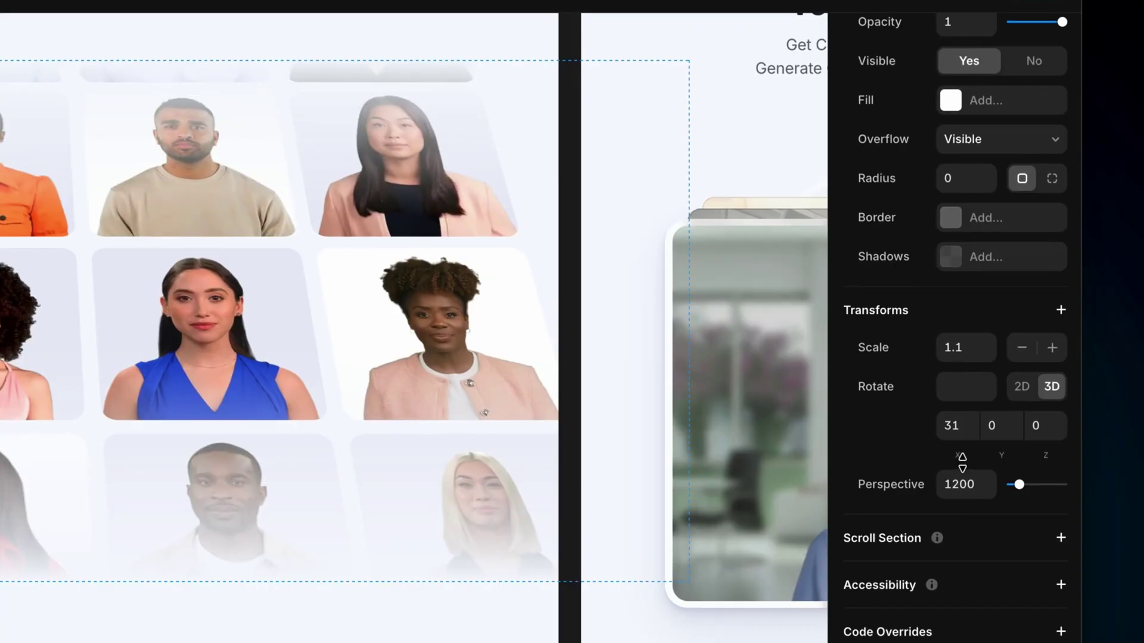
drag(962, 462, 960, 446)
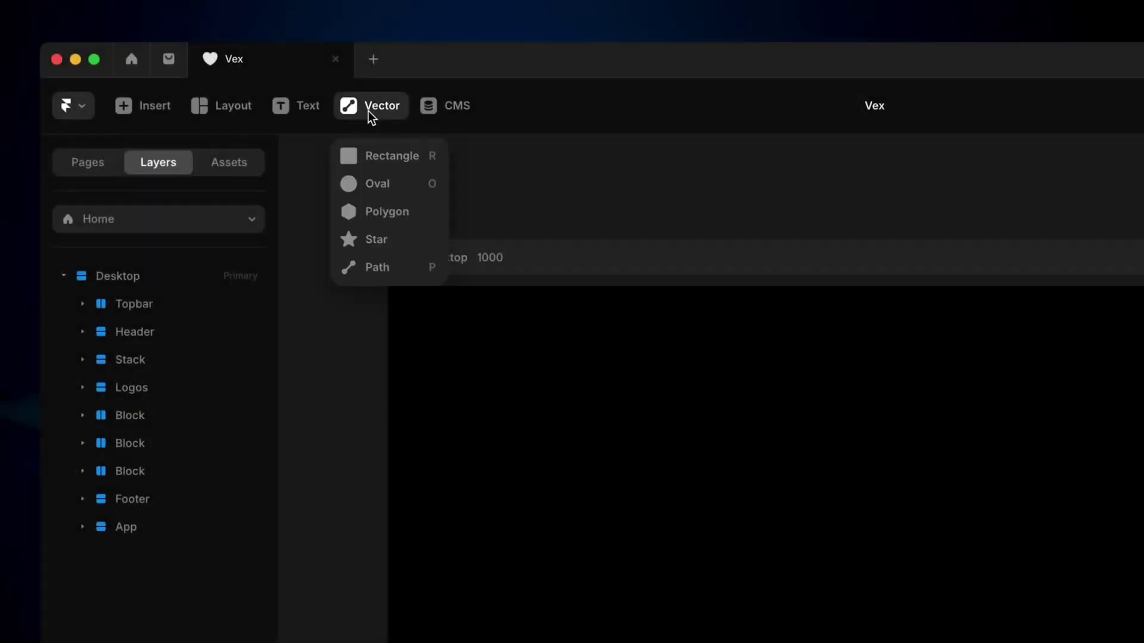
Draw an 18×36 oval with CCCCCC fill and a 1-width AAAAAA stroke in the Topbar.
click(374, 184)
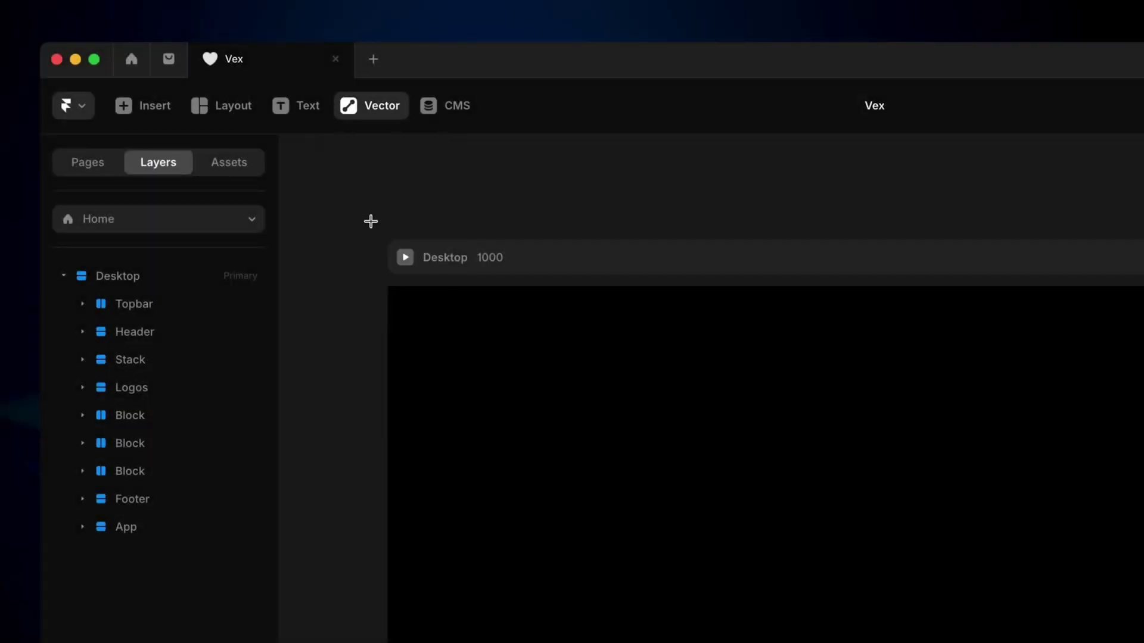
drag(568, 473, 568, 474)
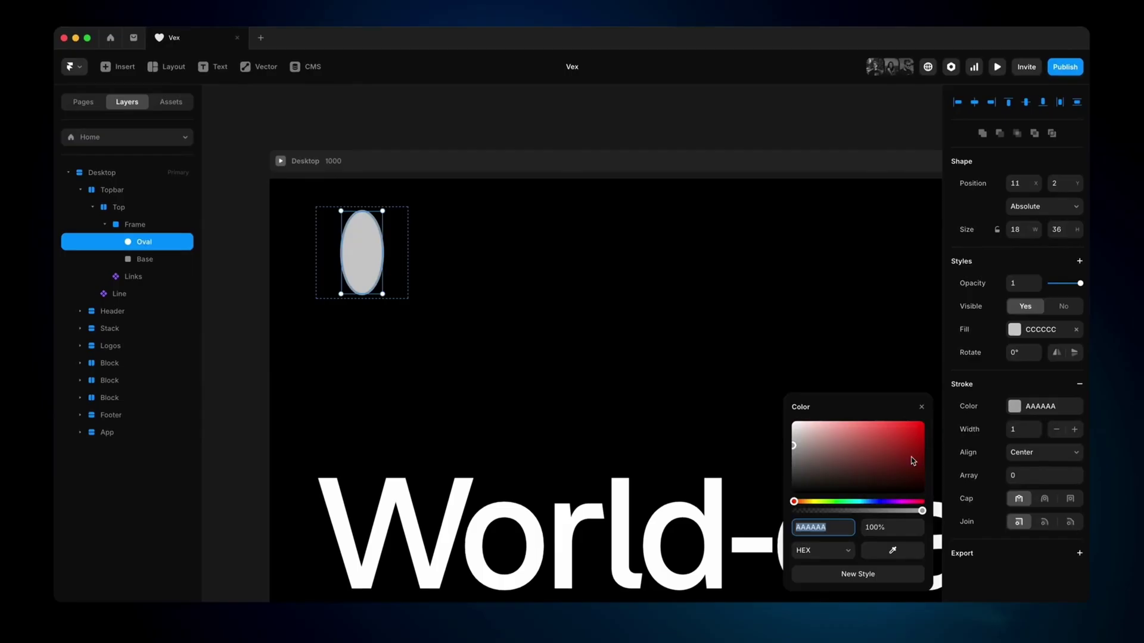